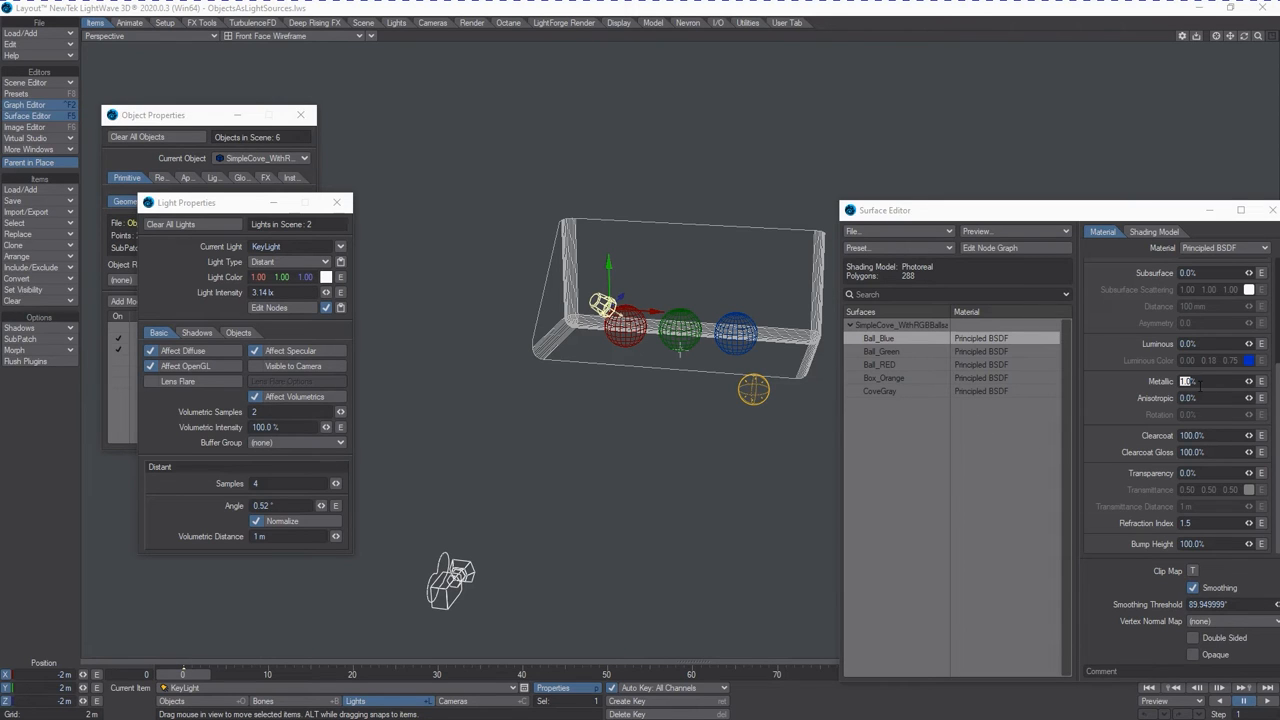
Set the Ball_Blue surface's Metallic to 0% and its Luminous value to 100%.
{"action": "left_click_drag", "start_coordinate": [1202, 384], "coordinate": [1107, 390]}
{"action": "type", "text": "0"}
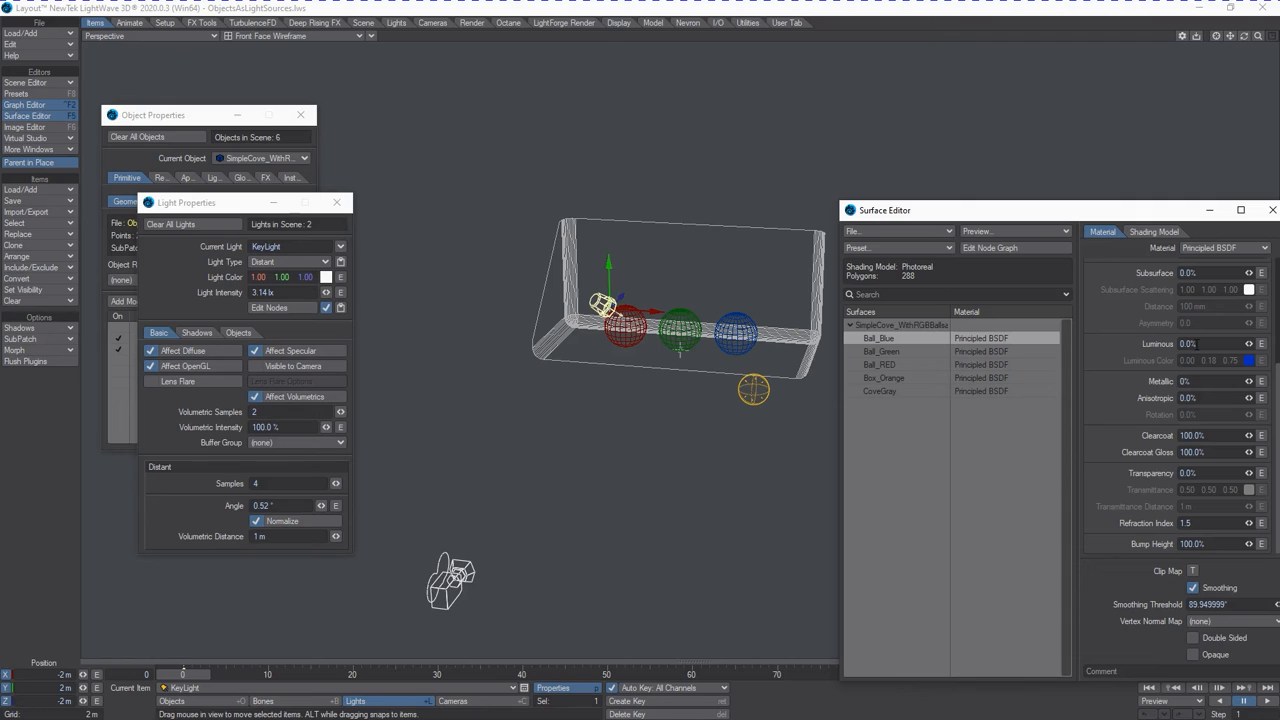
{"action": "left_click_drag", "start_coordinate": [1195, 344], "coordinate": [1096, 351]}
{"action": "type", "text": "100"}
{"action": "key", "text": "Tab"}
Switch the Perspective viewport to VPR rendering and open the Global Illumination render settings, keeping the rendered balls in view.
{"action": "left_click", "coordinate": [318, 35]}
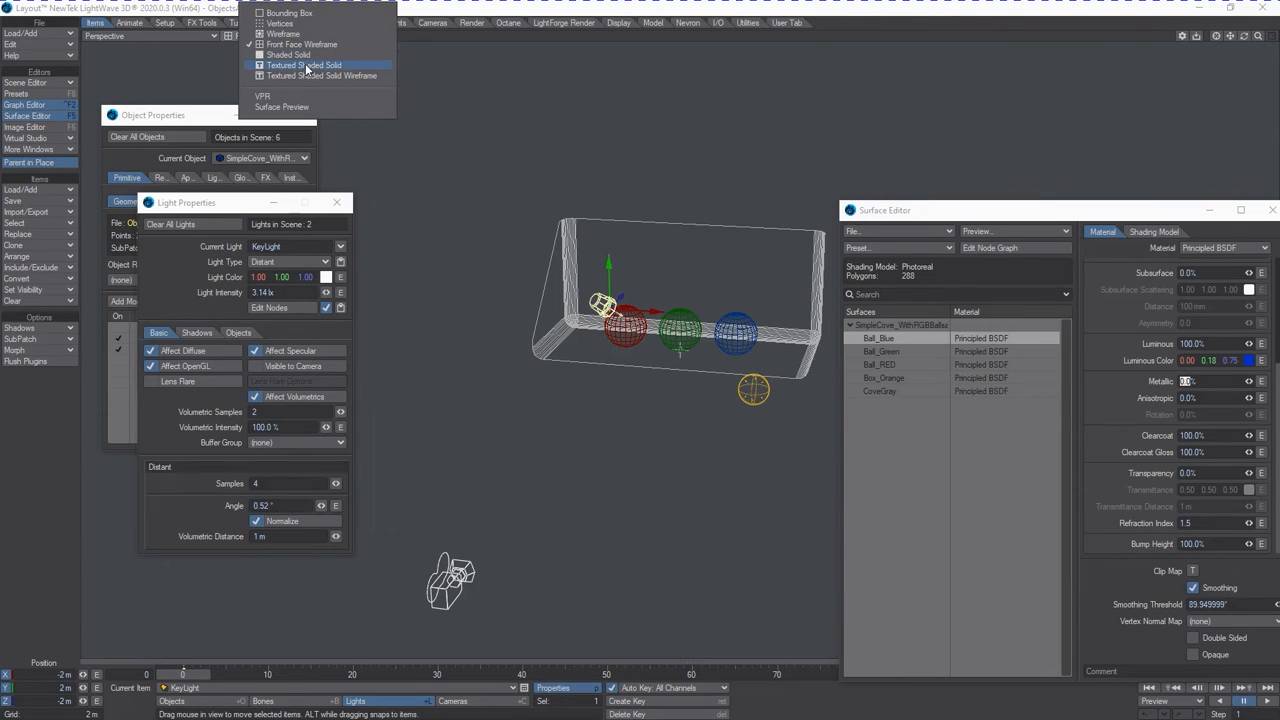
{"action": "left_click", "coordinate": [298, 97]}
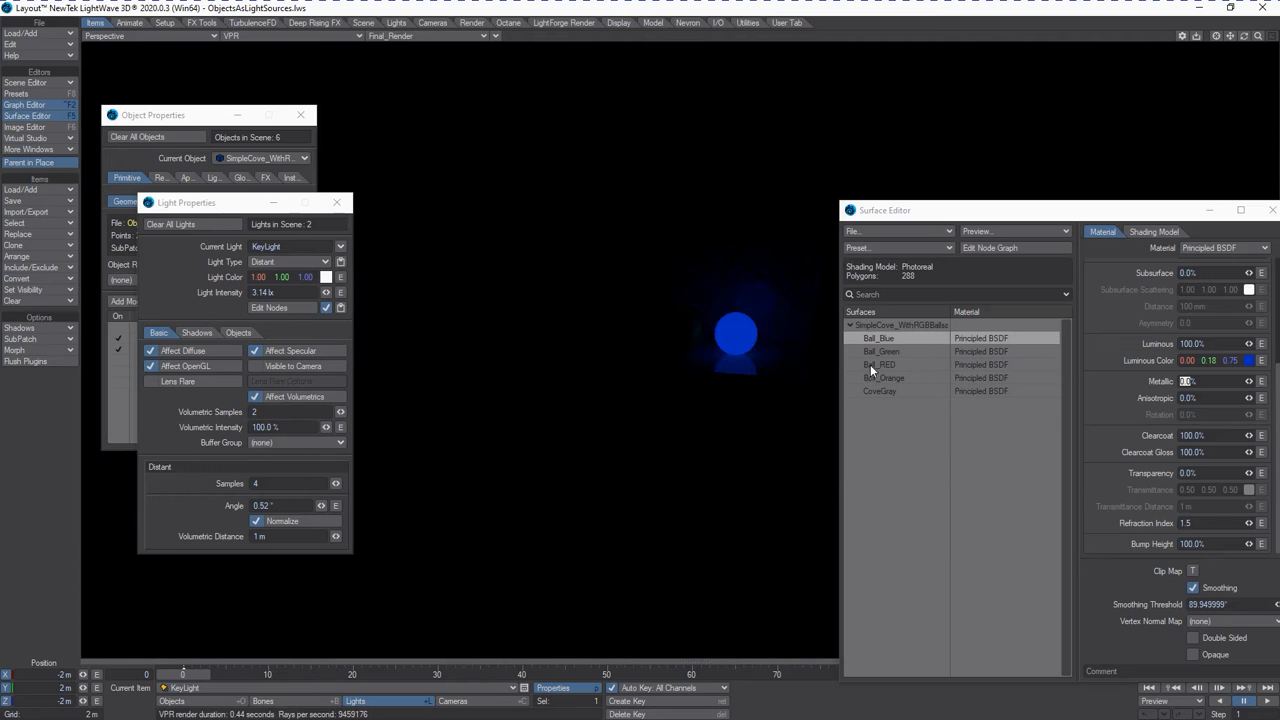
{"action": "left_click", "coordinate": [471, 22]}
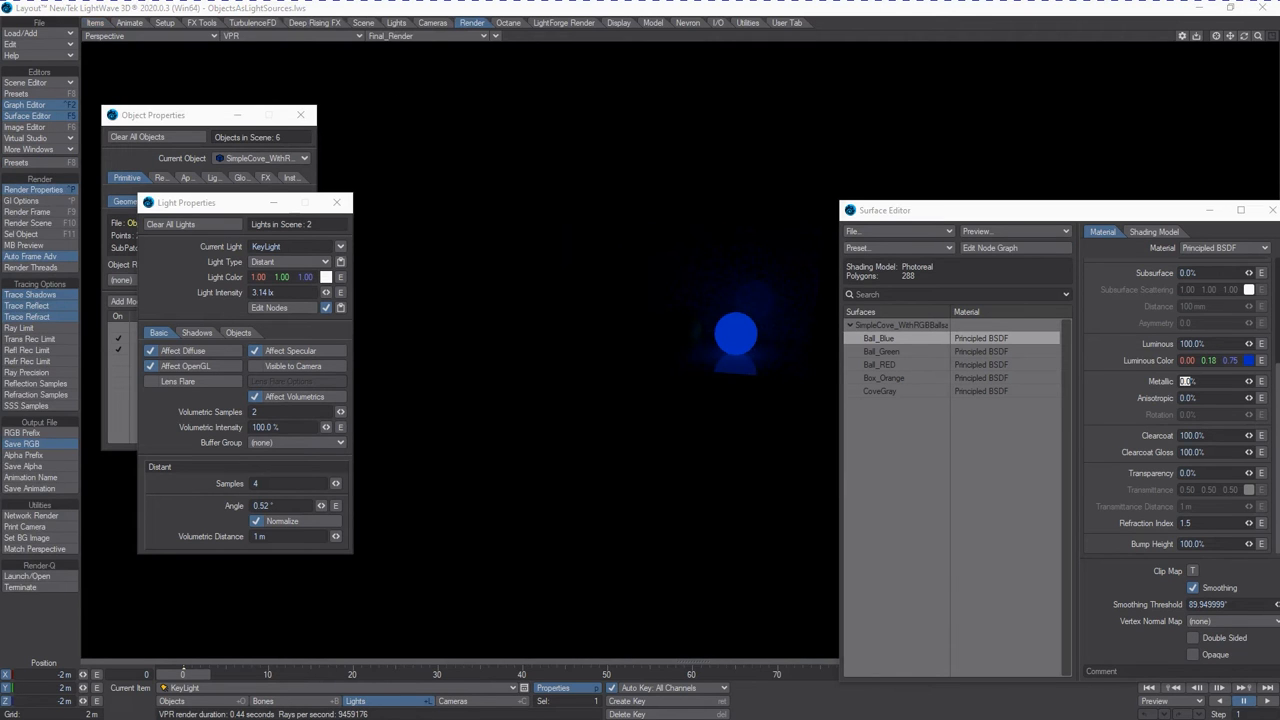
{"action": "left_click", "coordinate": [33, 189]}
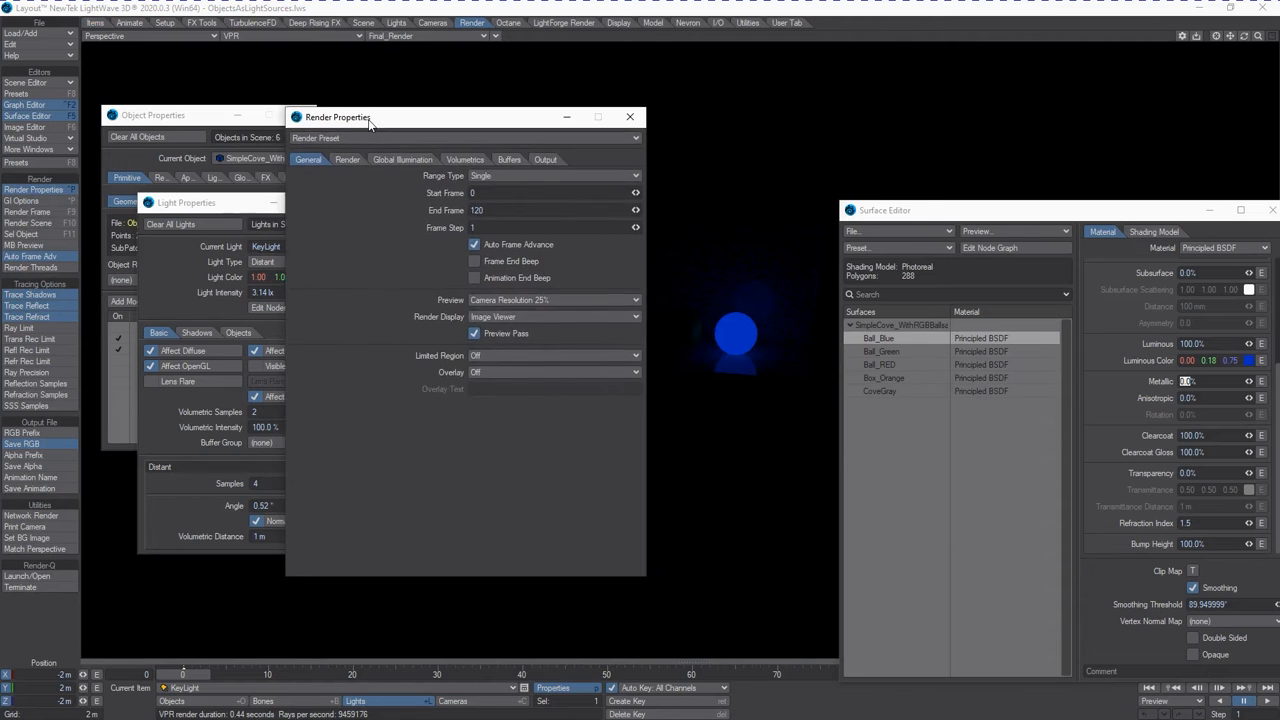
{"action": "left_click", "coordinate": [400, 159]}
{"action": "left_click_drag", "start_coordinate": [455, 127], "coordinate": [216, 233]}
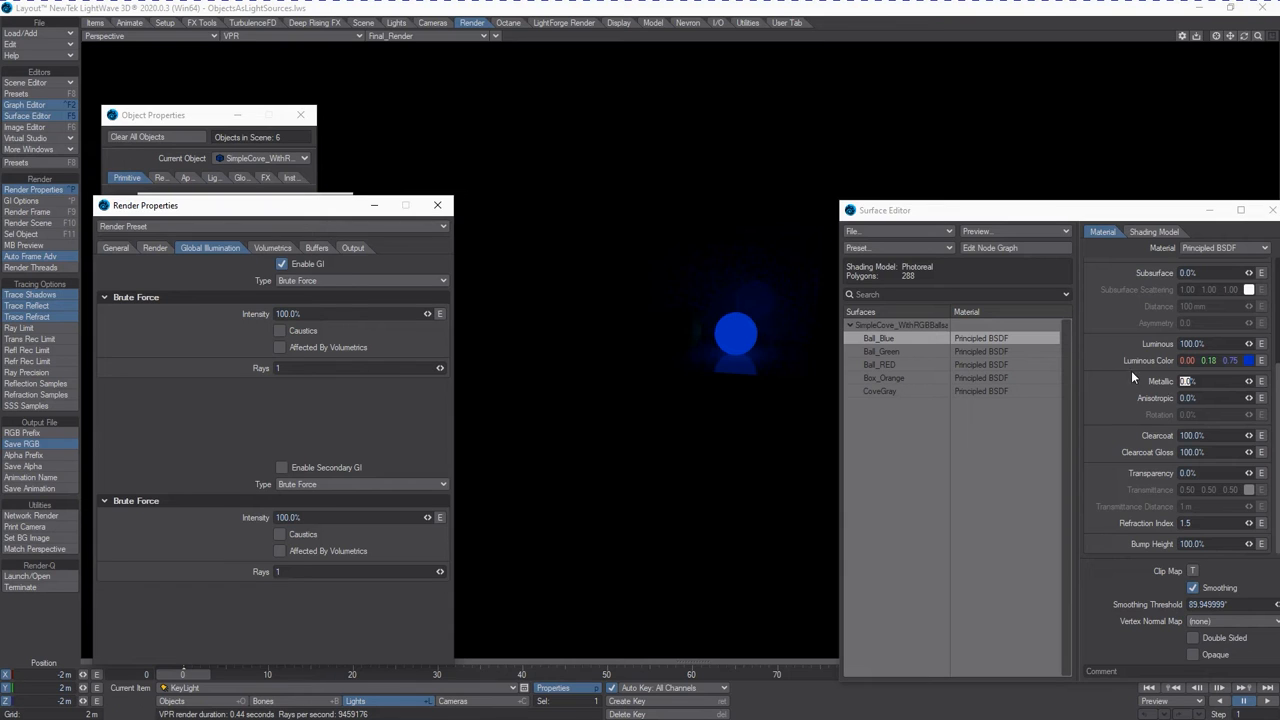
Try the Ball_Blue surface's Luminous value at 500% and at 1500%.
{"action": "left_click", "coordinate": [1214, 346]}
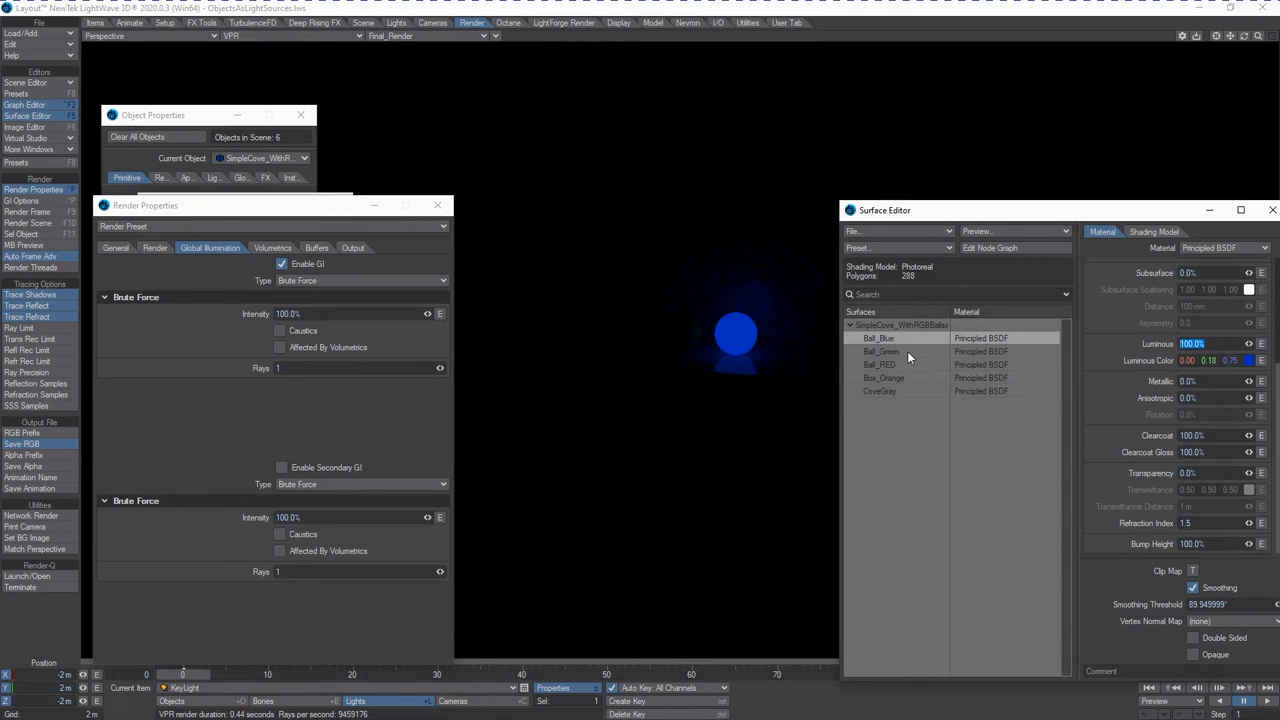
{"action": "type", "text": "500"}
{"action": "key", "text": "Tab"}
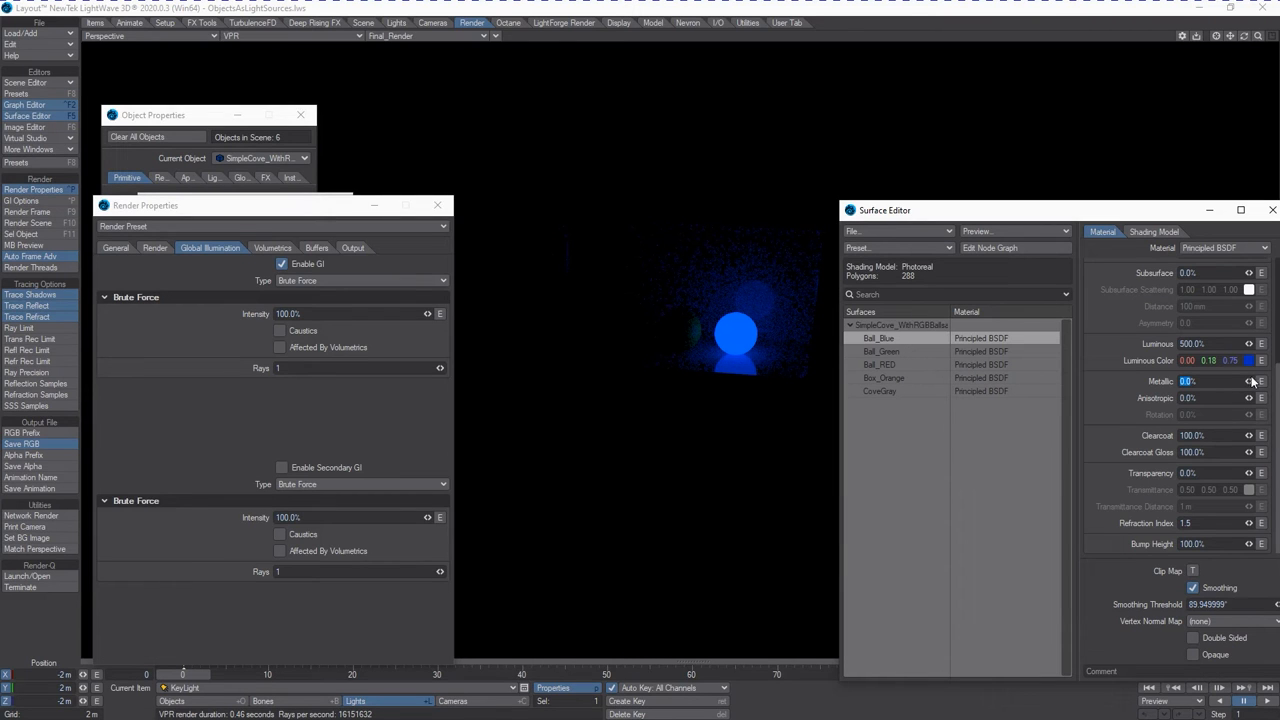
{"action": "left_click", "coordinate": [1208, 346]}
{"action": "type", "text": "1500"}
{"action": "key", "text": "Tab"}
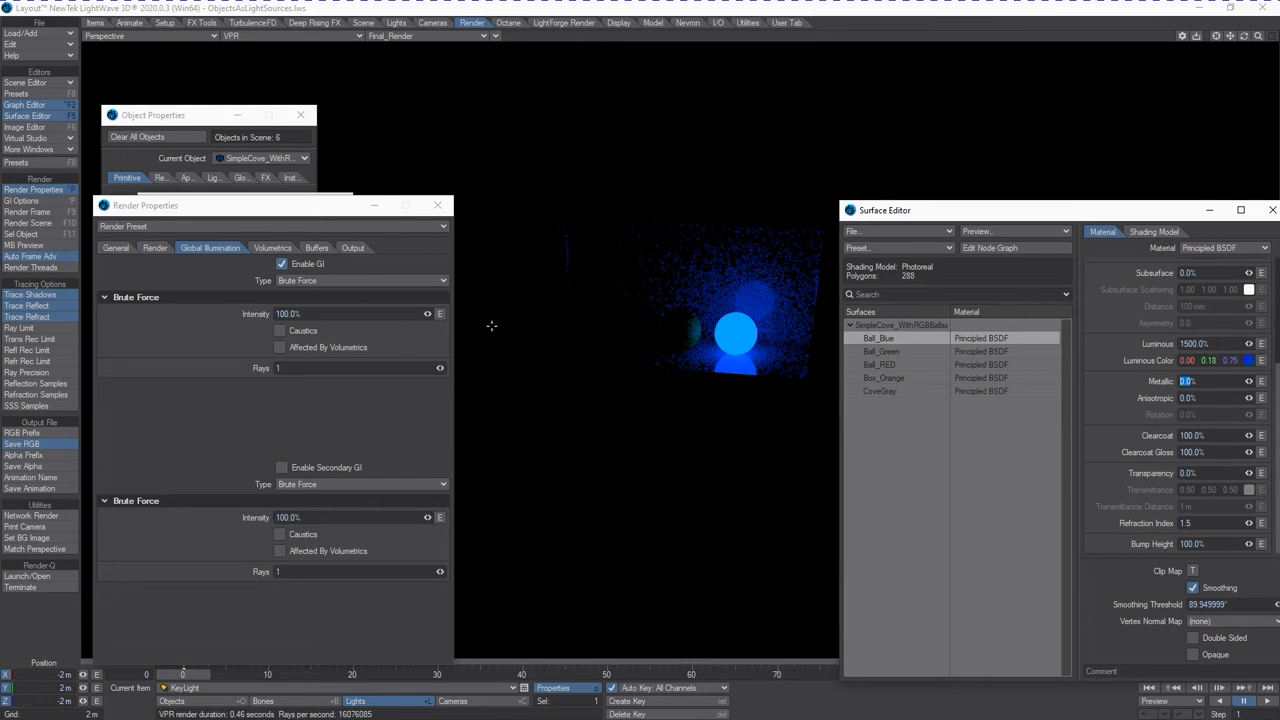
Set the Ball_Blue surface's Luminous value back to 100%.
{"action": "left_click", "coordinate": [306, 313]}
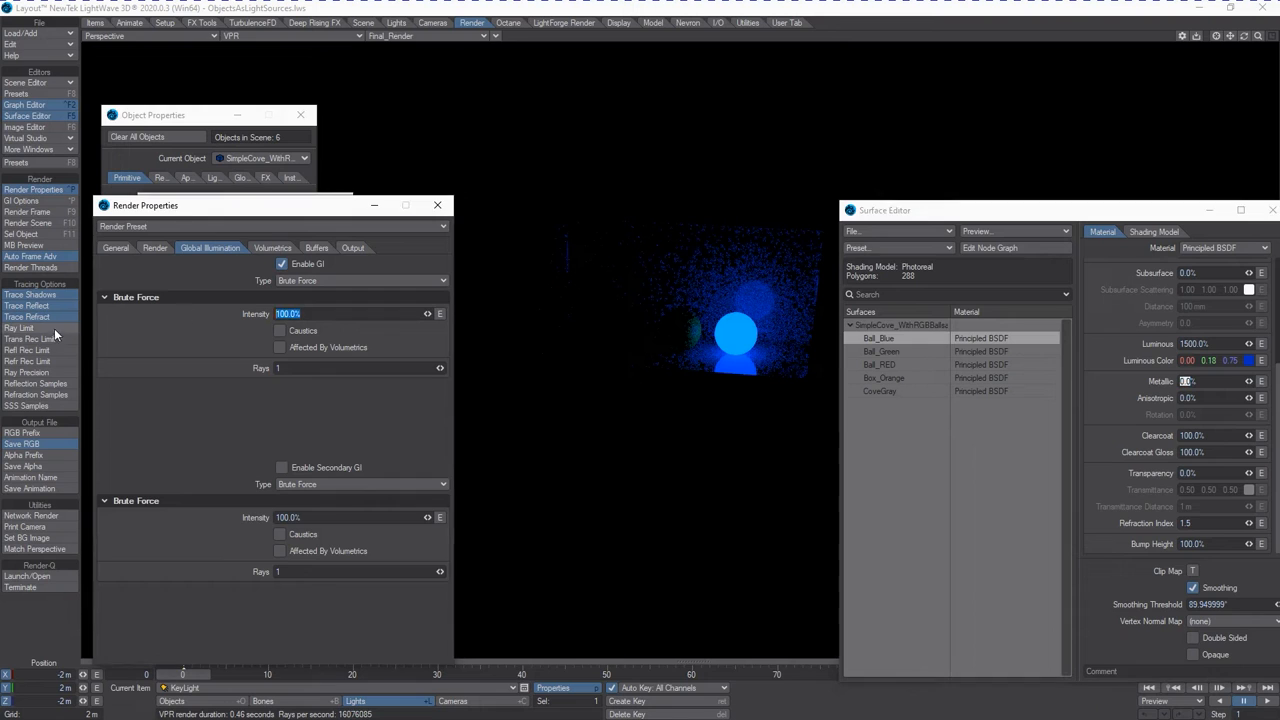
{"action": "left_click", "coordinate": [1204, 347]}
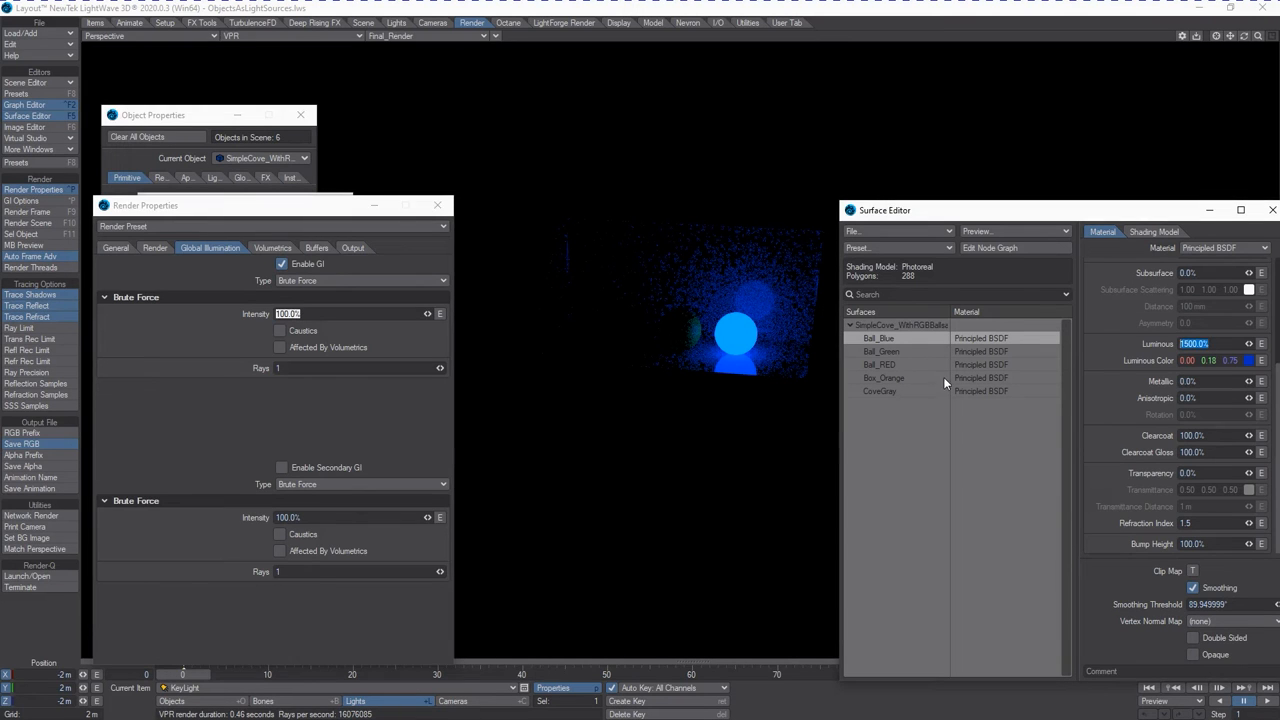
{"action": "type", "text": "100"}
{"action": "key", "text": "Tab"}
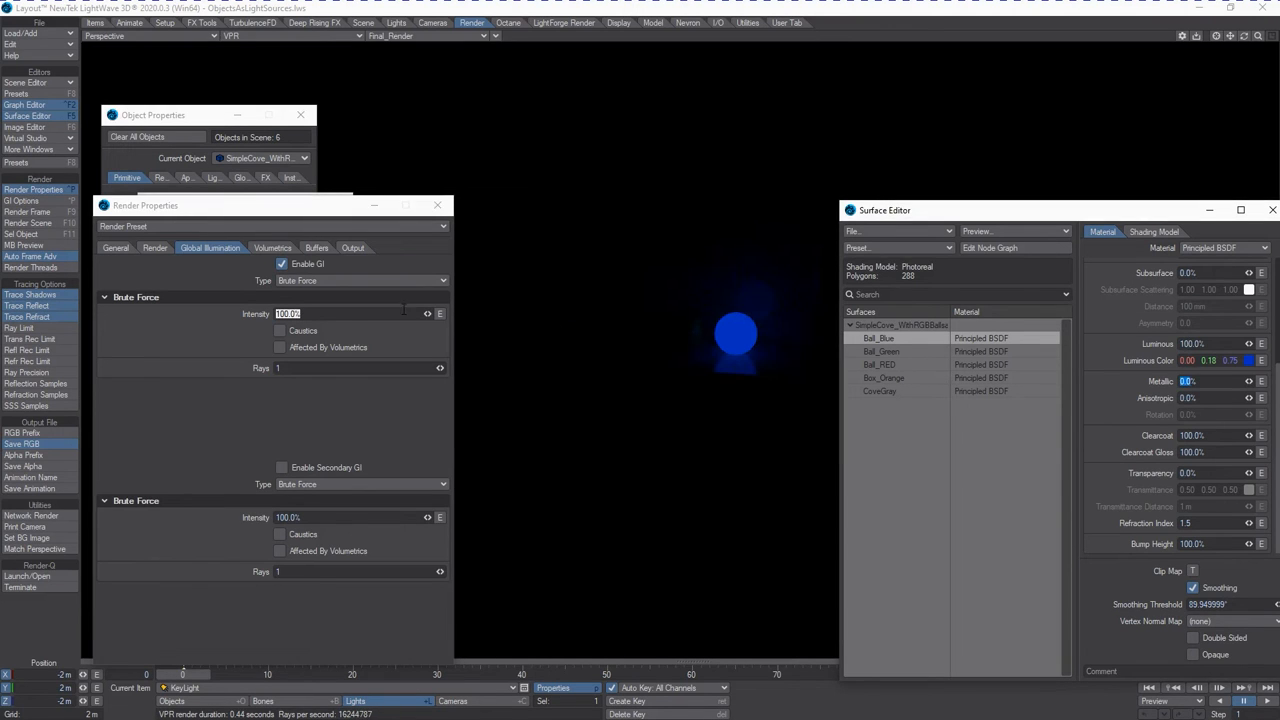
Try the primary Brute Force global illumination intensity at 500%.
{"action": "type", "text": "500"}
{"action": "key", "text": "Tab"}
{"action": "left_click", "coordinate": [172, 320]}
{"action": "type", "text": "560"}
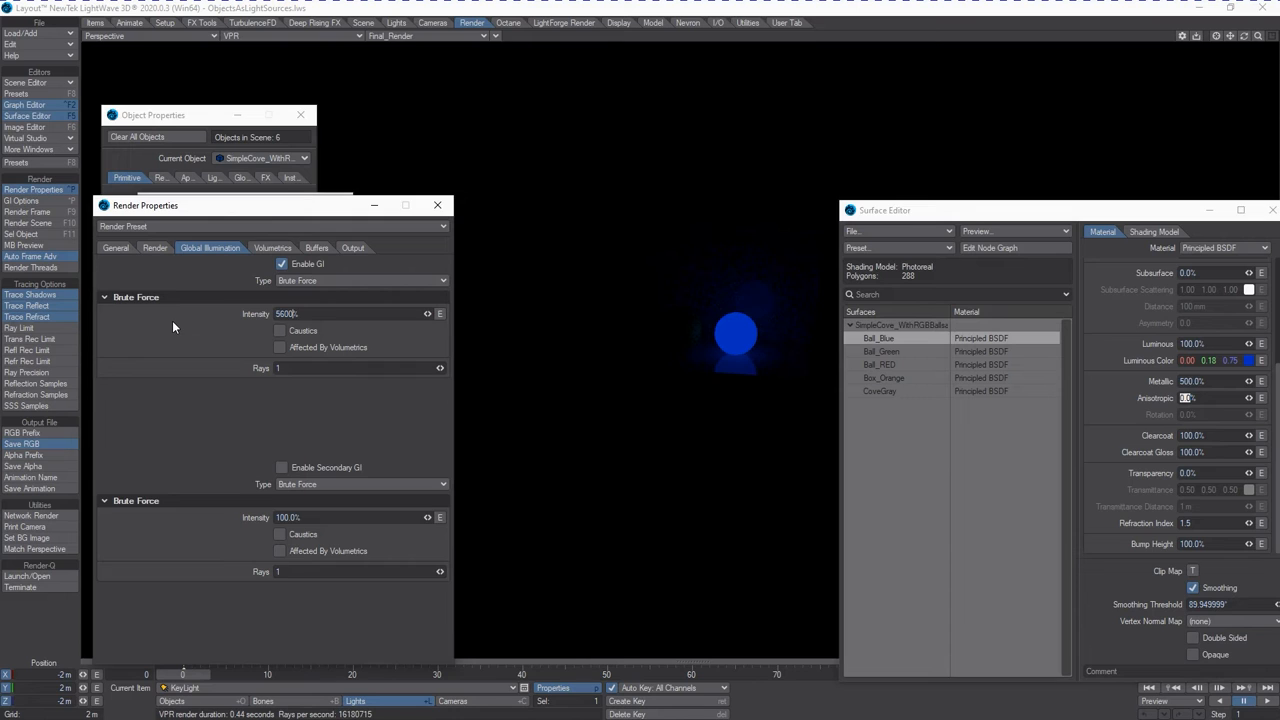
{"action": "key", "text": "BackSpace"}
{"action": "key", "text": "BackSpace"}
{"action": "type", "text": "00"}
{"action": "key", "text": "Tab"}
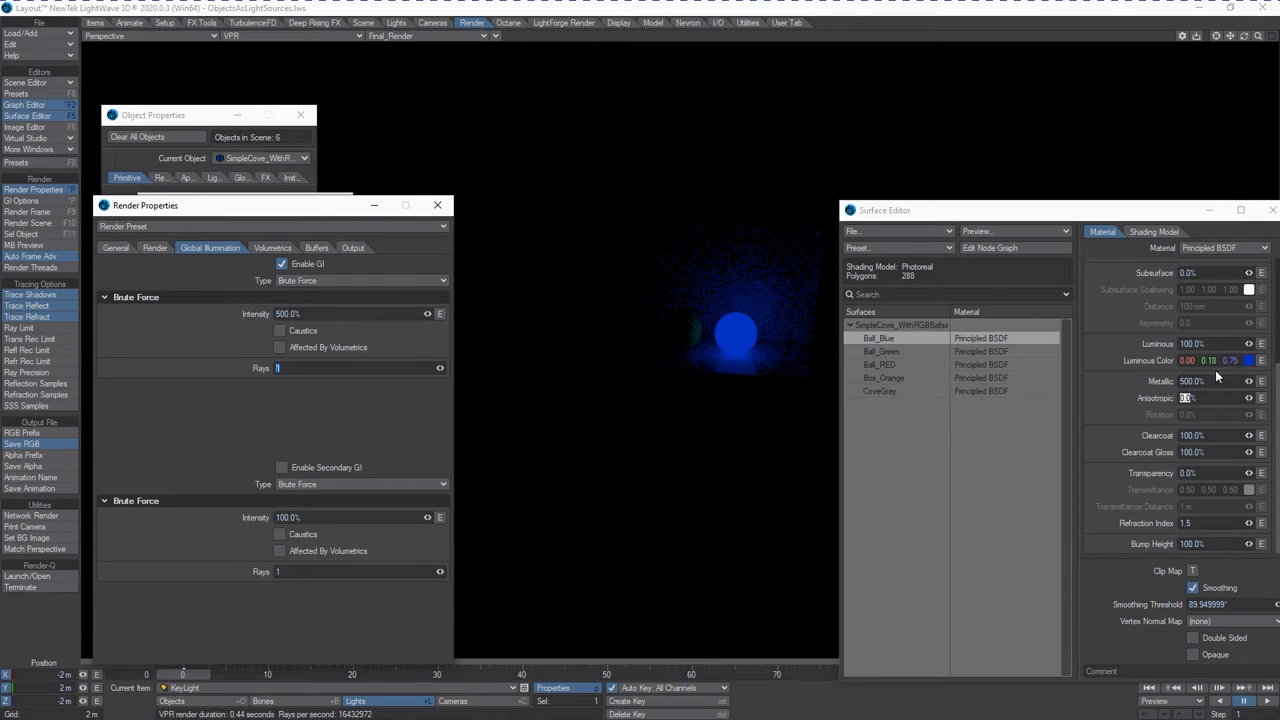
Reset the Ball_Blue surface's Metallic value to 0%.
{"action": "left_click_drag", "start_coordinate": [1217, 384], "coordinate": [1034, 386]}
{"action": "type", "text": "0"}
{"action": "key", "text": "Tab"}
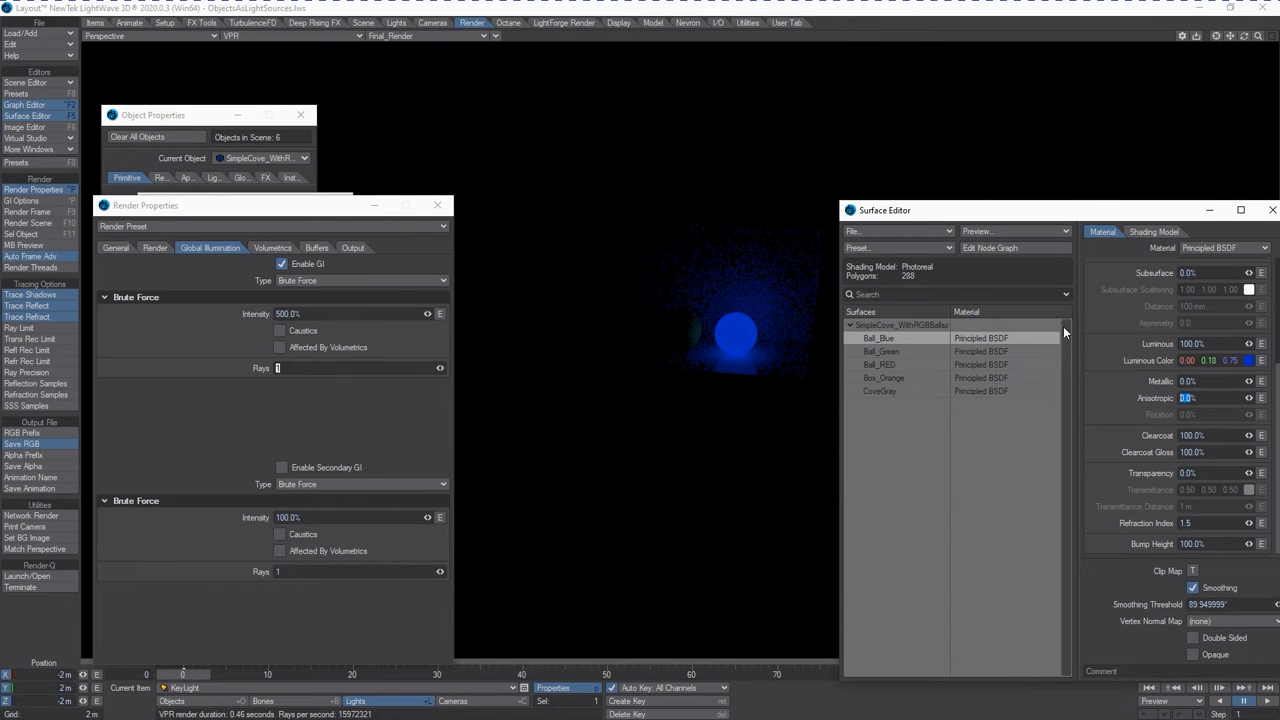
Set the primary Brute Force global illumination intensity back to 100% and close the render settings.
{"action": "left_click_drag", "start_coordinate": [1196, 342], "coordinate": [1130, 367]}
{"action": "left_click_drag", "start_coordinate": [325, 313], "coordinate": [59, 292]}
{"action": "type", "text": "100"}
{"action": "key", "text": "Tab"}
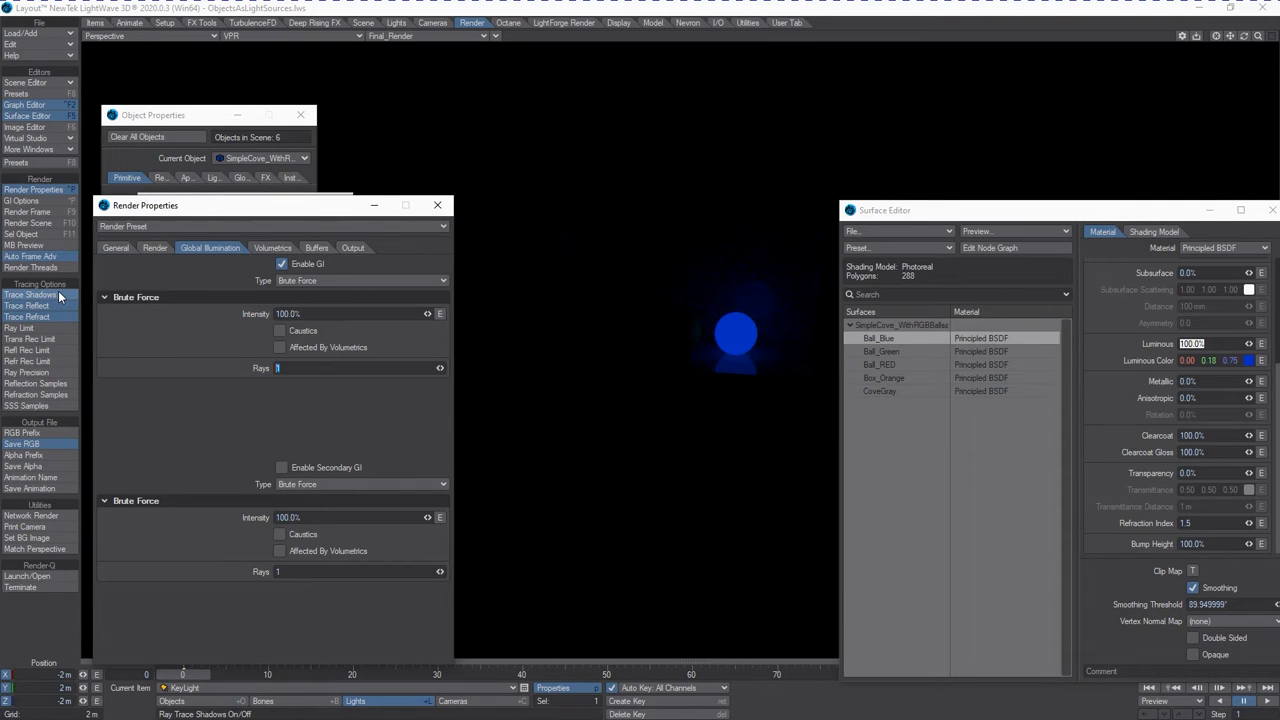
{"action": "left_click", "coordinate": [437, 205]}
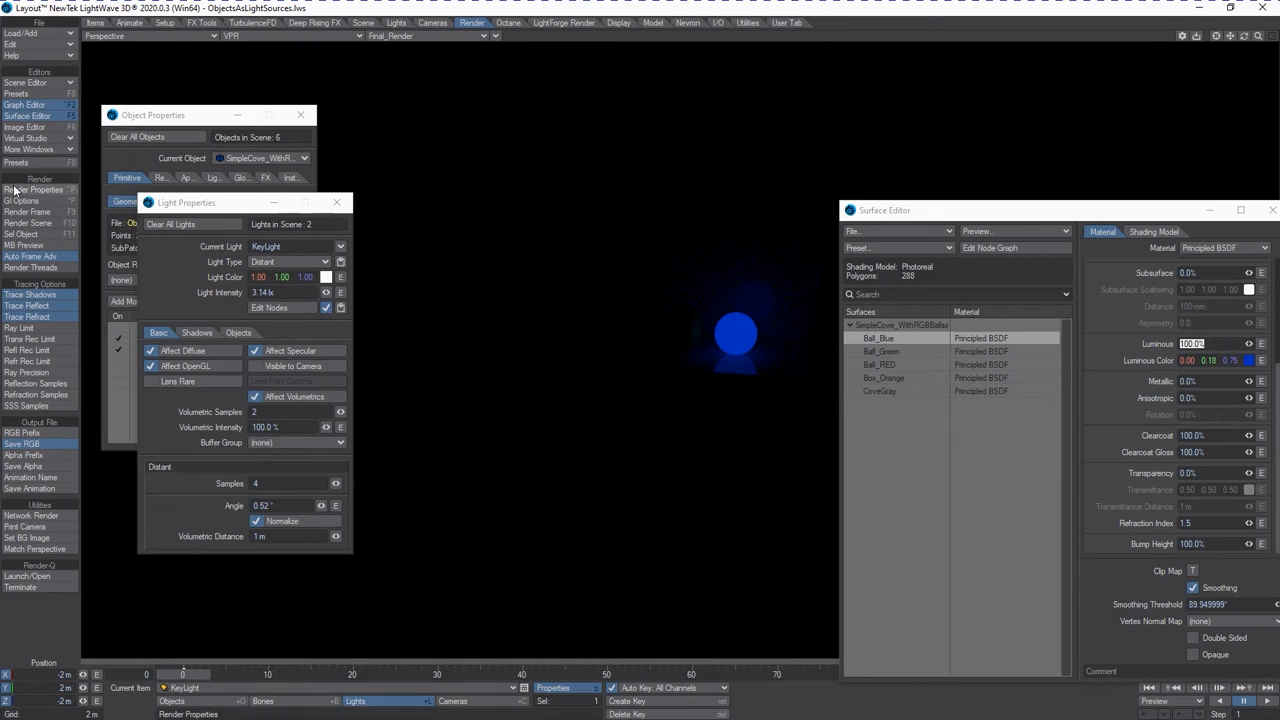
Add a Primitive light to the scene and name it PrimativeRedBall.
{"action": "left_click", "coordinate": [12, 33]}
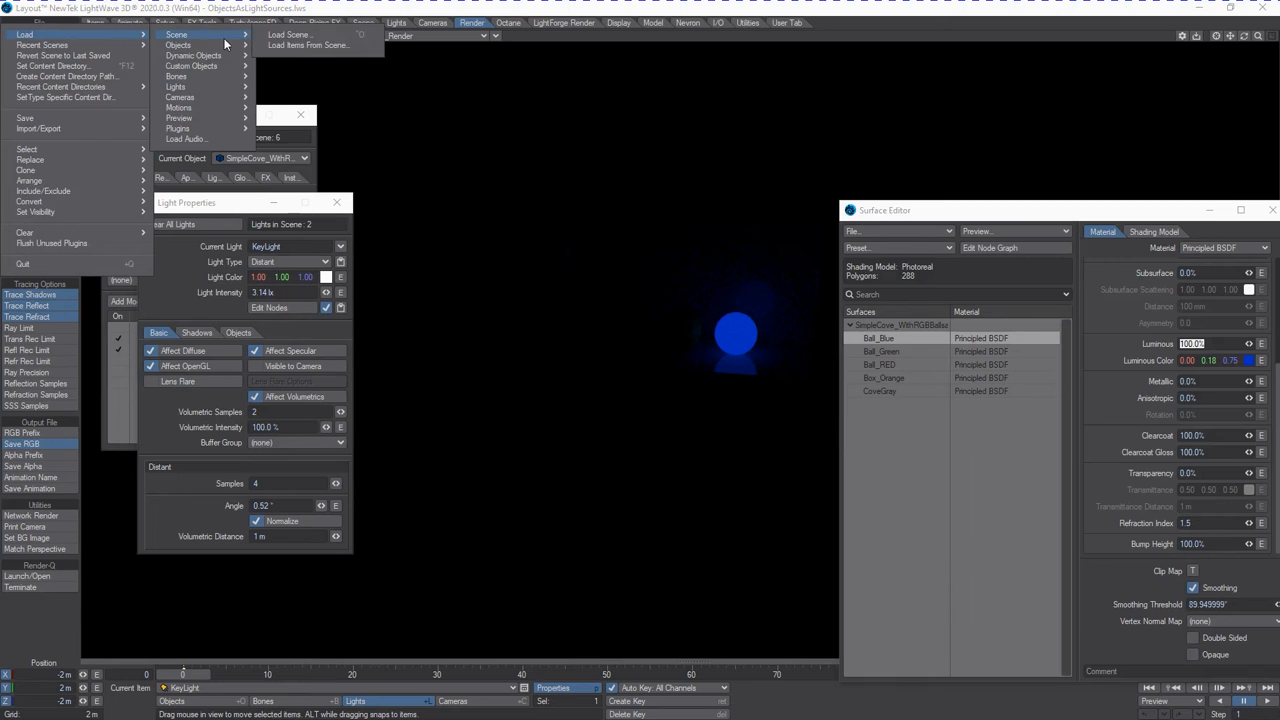
{"action": "mouse_move", "coordinate": [193, 83]}
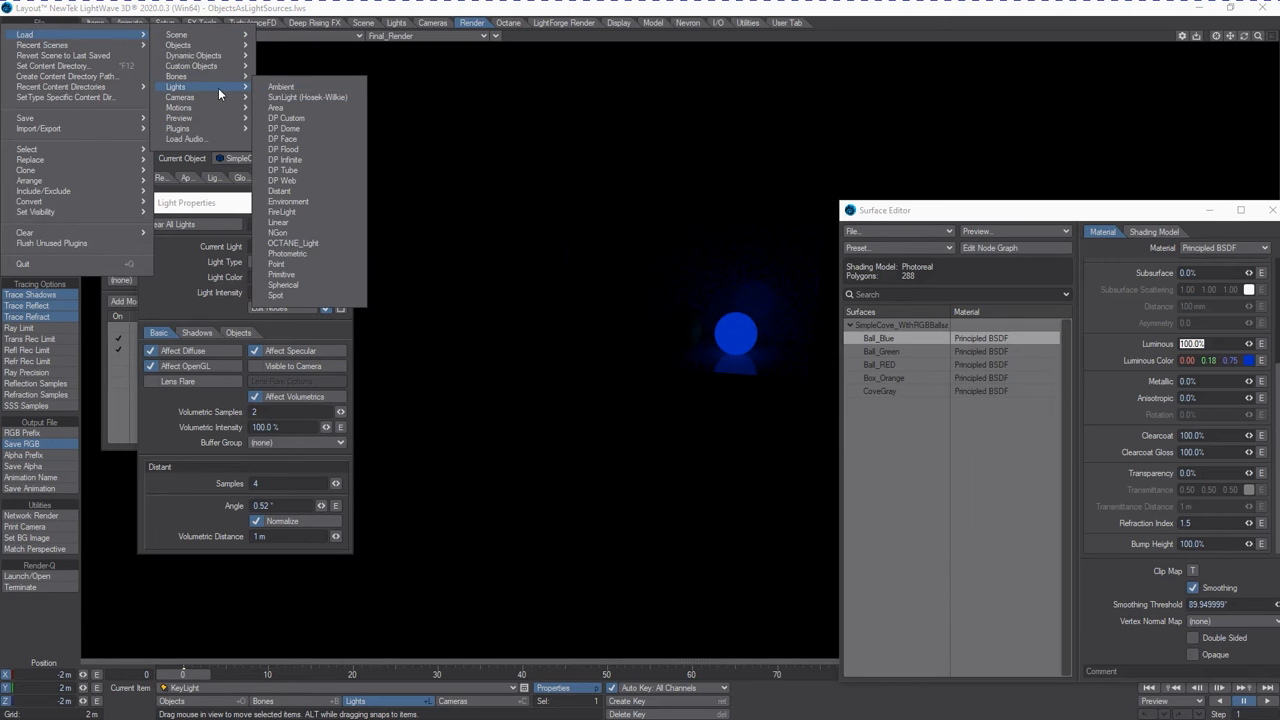
{"action": "left_click", "coordinate": [315, 273]}
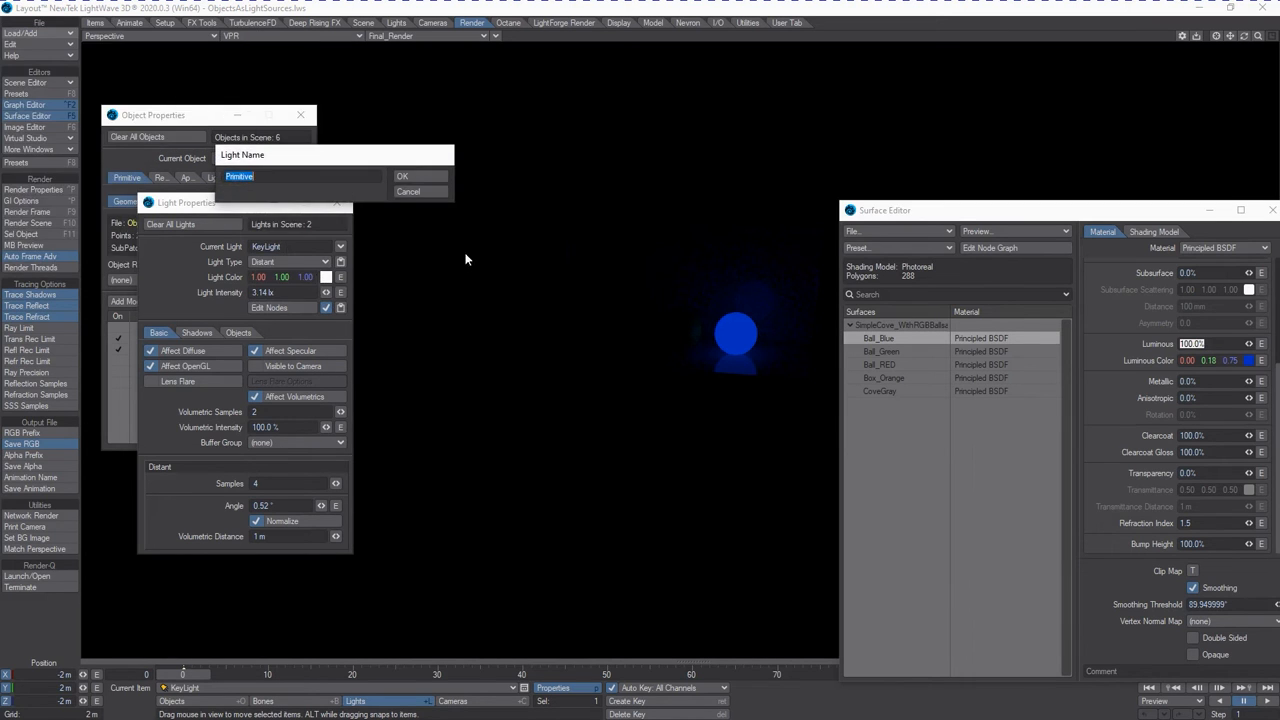
{"action": "key", "text": "BackSpace"}
{"action": "type", "text": "PrimativeRe"}
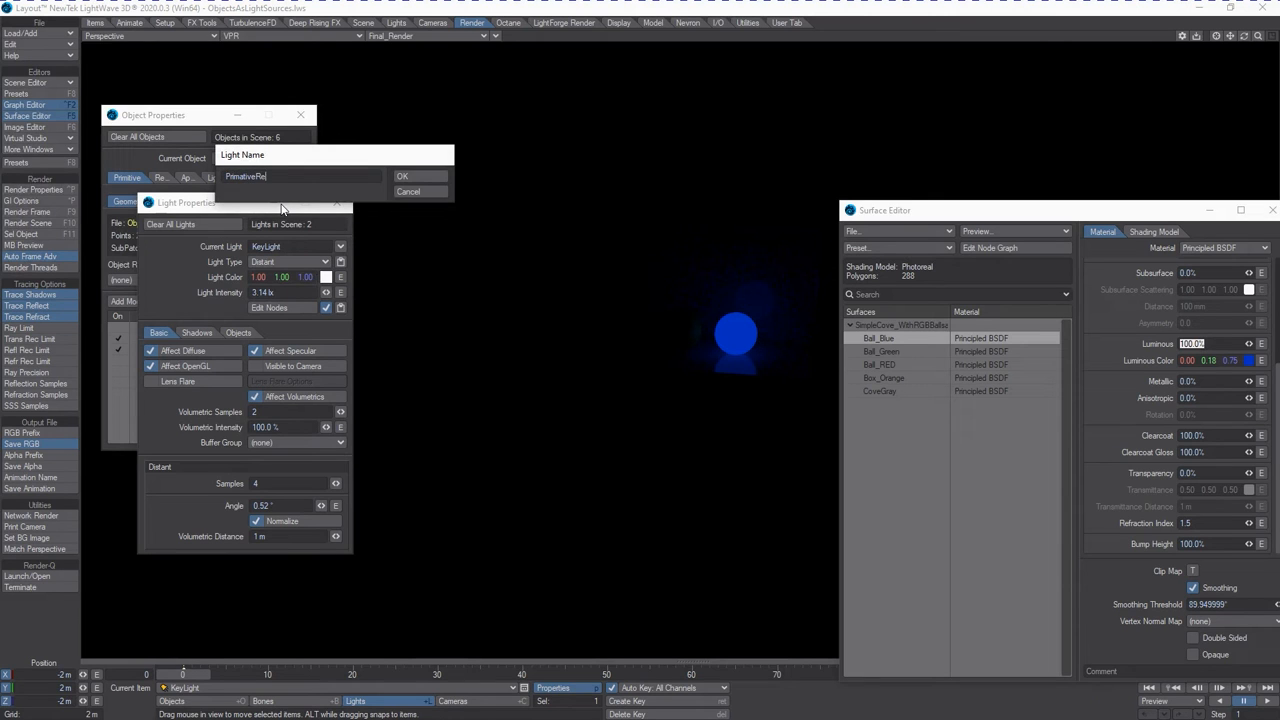
{"action": "type", "text": "dBall"}
{"action": "key", "text": "Return"}
Assign SimpleCove_WithRGBBallsandBox:BallRed as the primitive shape of the PrimativeRedBall light.
{"action": "left_click_drag", "start_coordinate": [210, 202], "coordinate": [253, 247]}
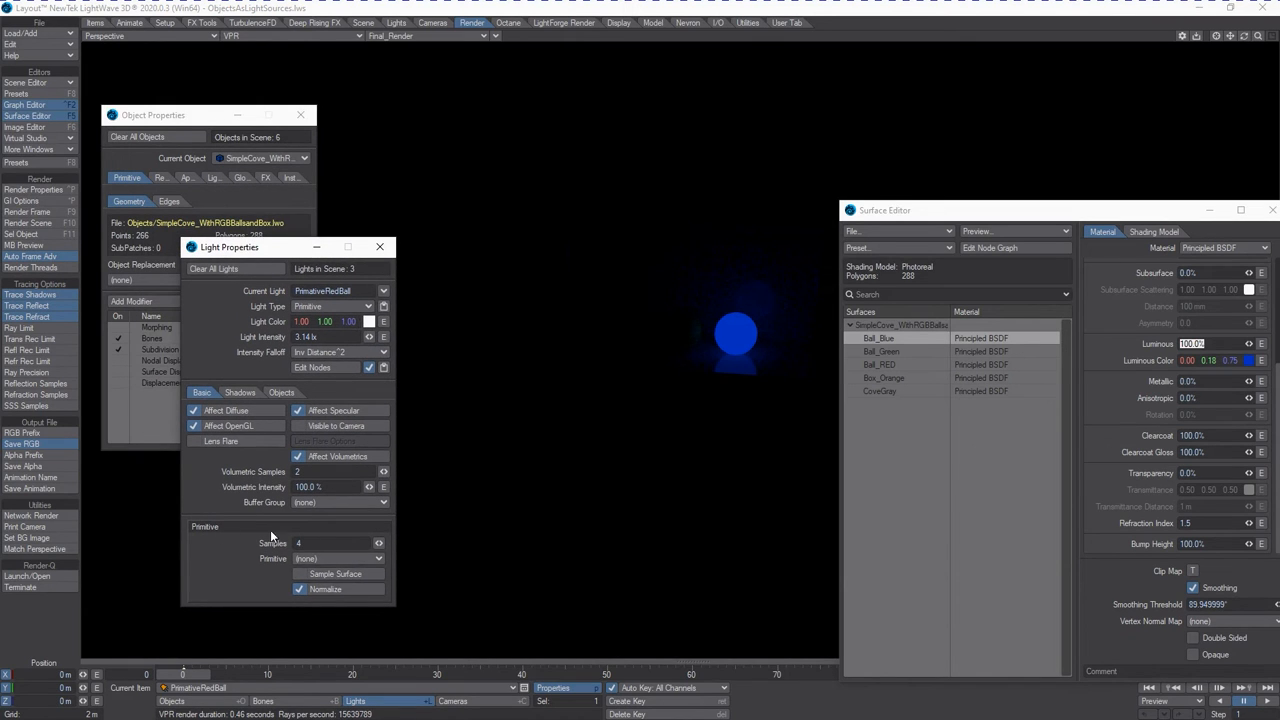
{"action": "left_click", "coordinate": [358, 560]}
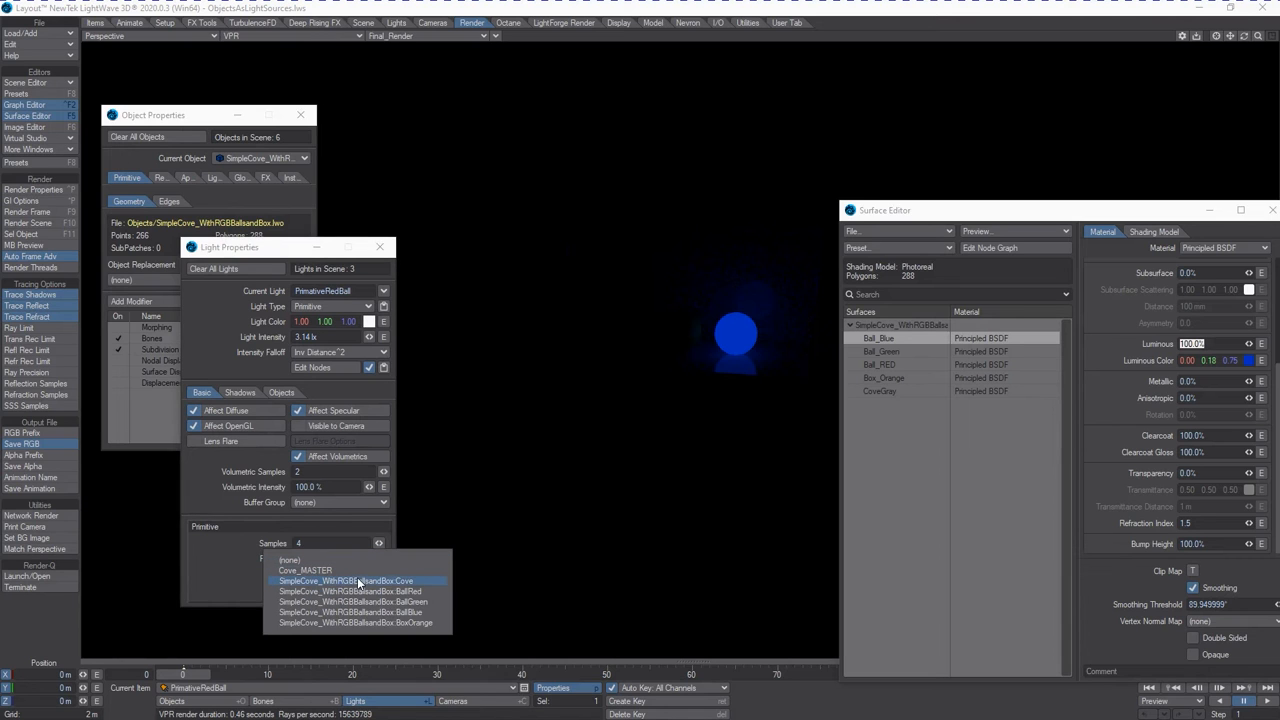
{"action": "left_click", "coordinate": [360, 596]}
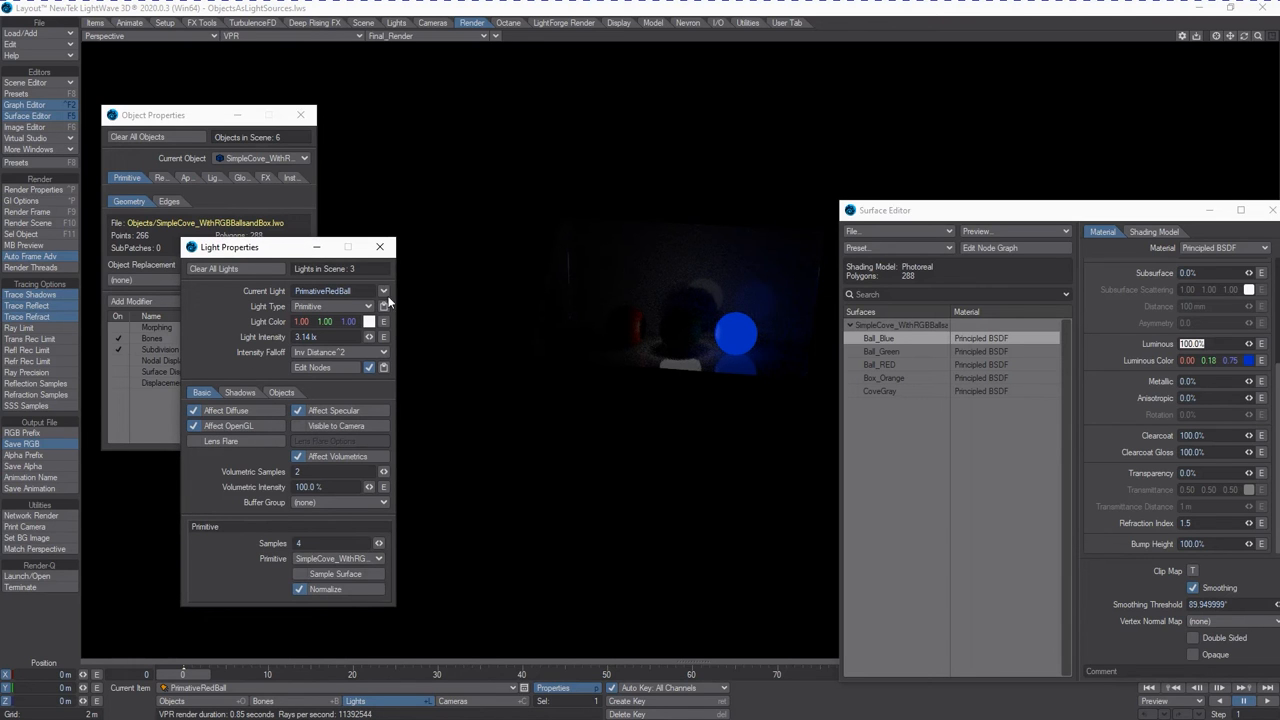
Make the PrimativeRedBall light visible to the camera and move it to about X -2.44 m, Y 1.83 m, Z -0.28 m.
{"action": "left_click_drag", "start_coordinate": [966, 212], "coordinate": [1050, 223]}
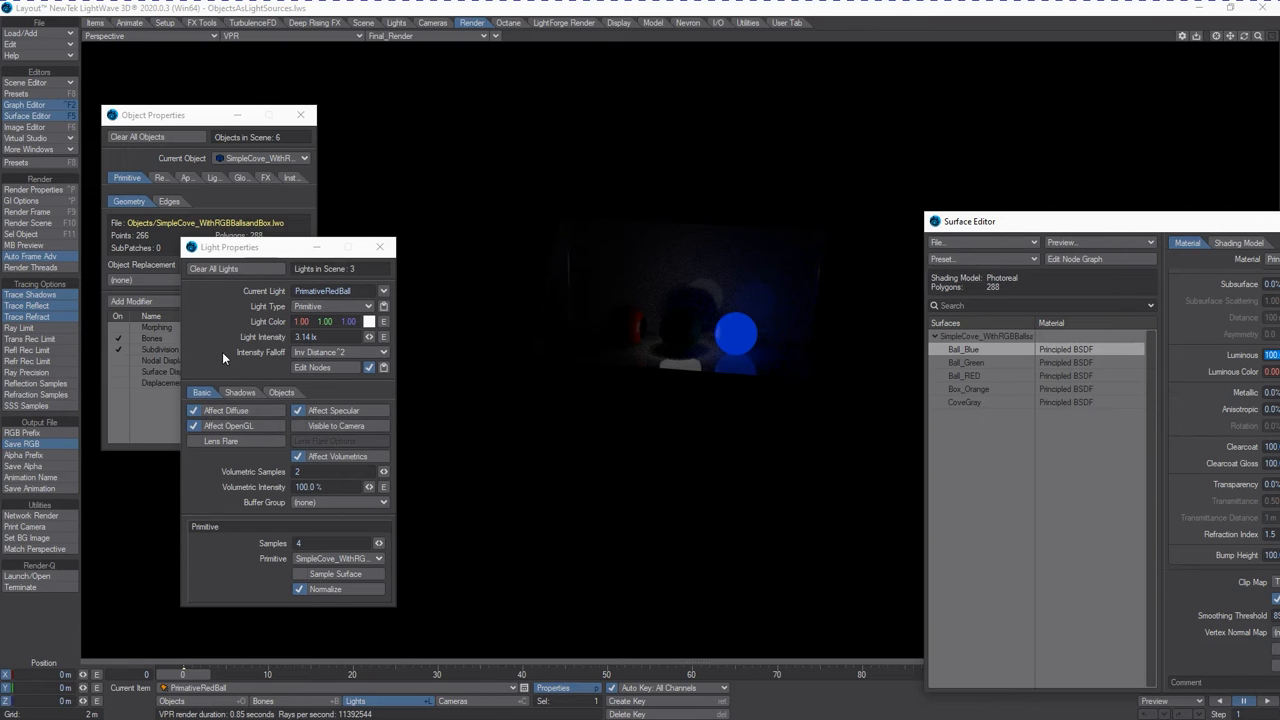
{"action": "left_click_drag", "start_coordinate": [253, 256], "coordinate": [198, 274]}
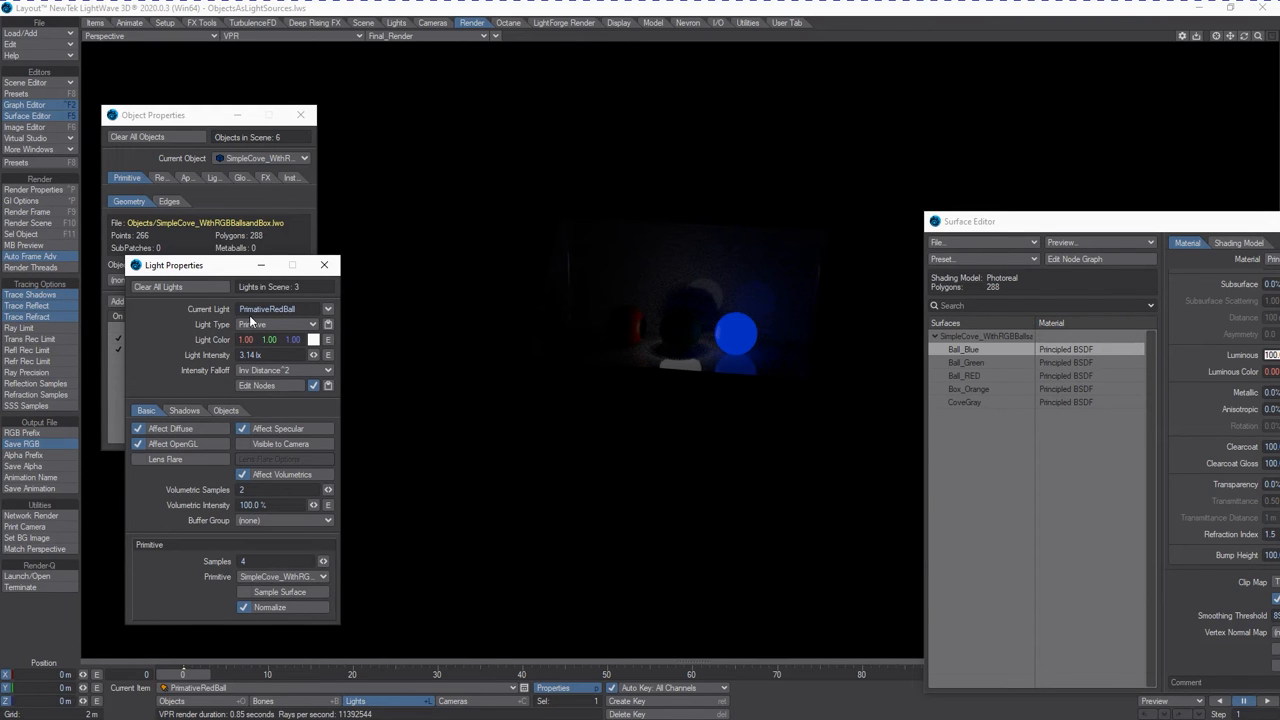
{"action": "left_click_drag", "start_coordinate": [250, 265], "coordinate": [233, 288]}
{"action": "left_click_drag", "start_coordinate": [1136, 223], "coordinate": [1125, 190]}
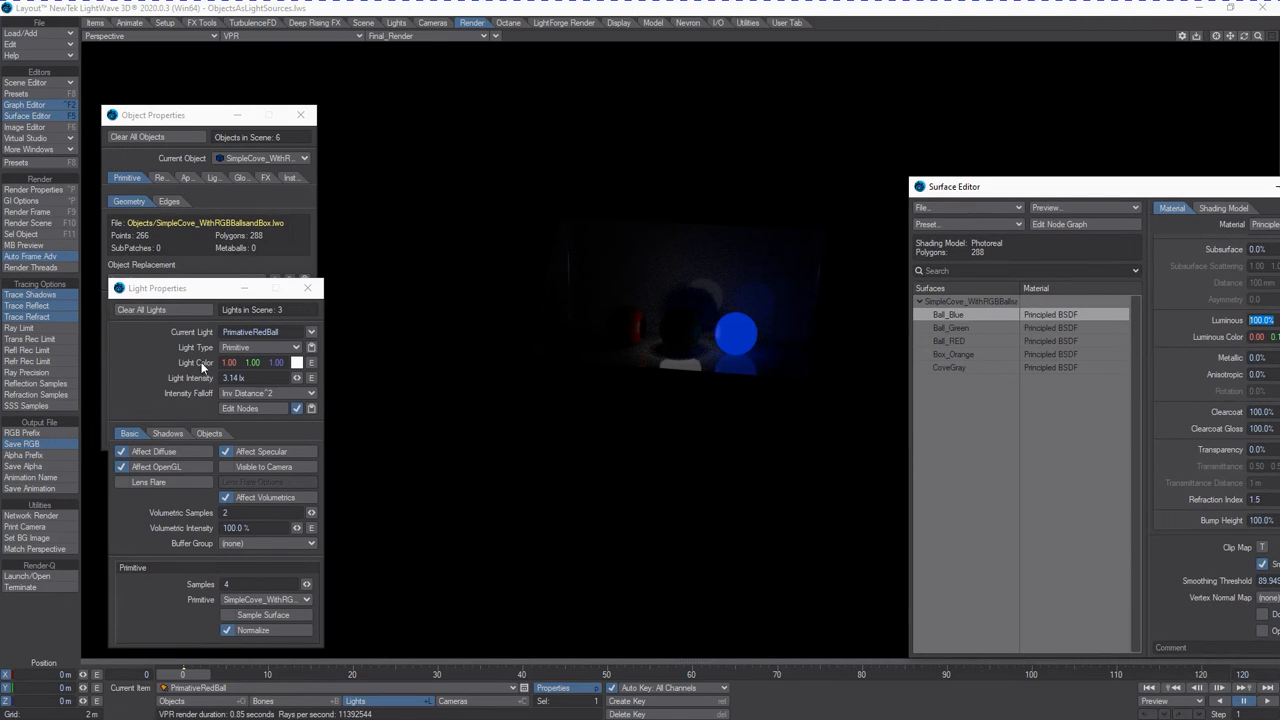
{"action": "left_click", "coordinate": [278, 468]}
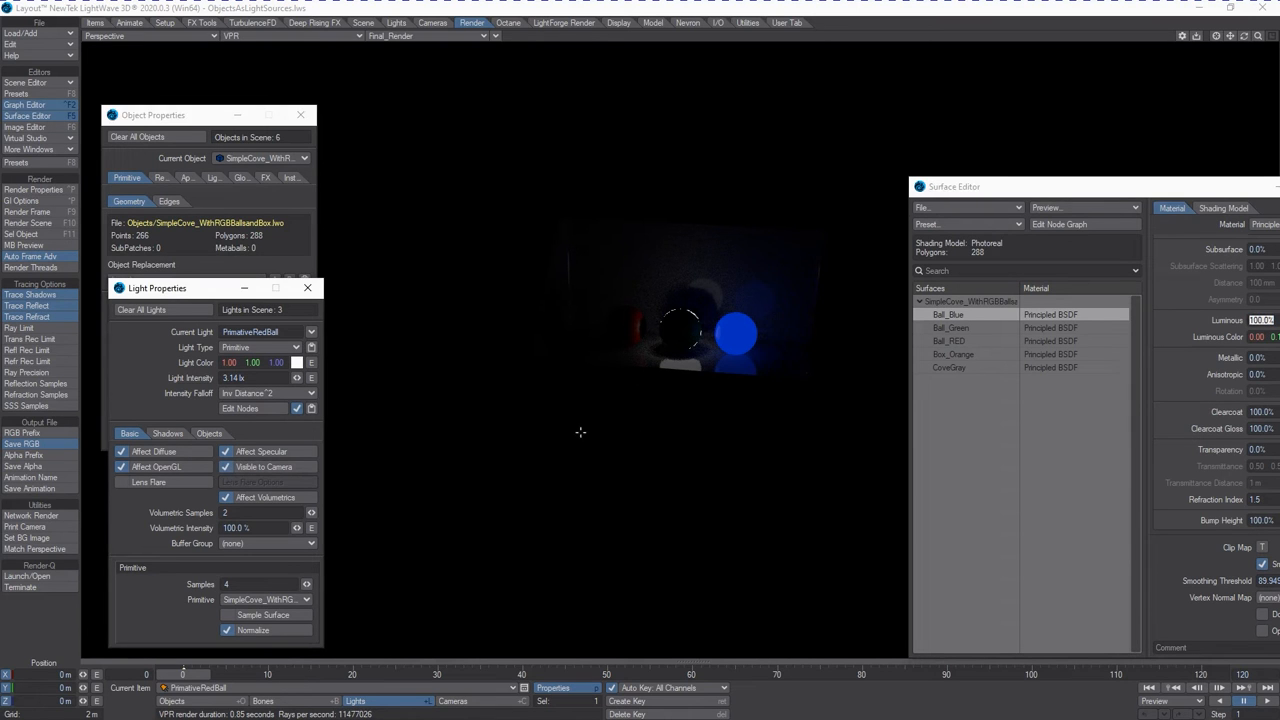
{"action": "right_click_drag", "start_coordinate": [673, 501], "coordinate": [673, 448]}
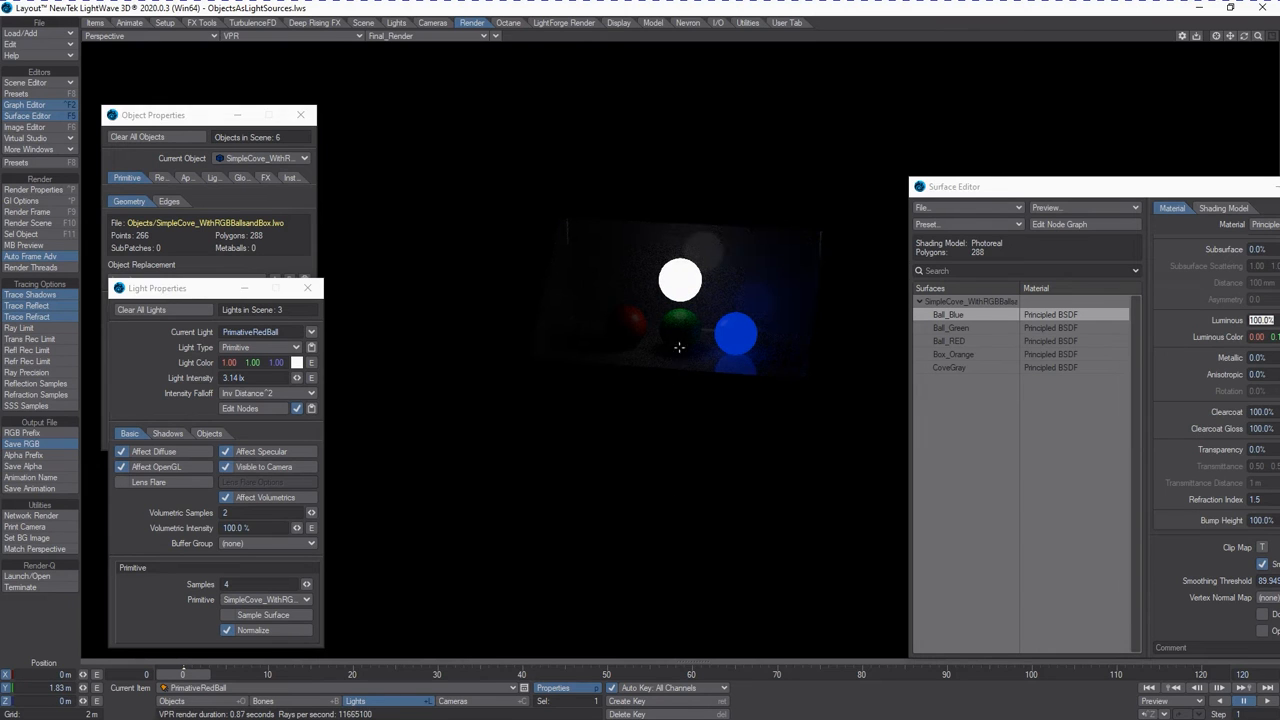
{"action": "left_click_drag", "start_coordinate": [751, 338], "coordinate": [700, 343]}
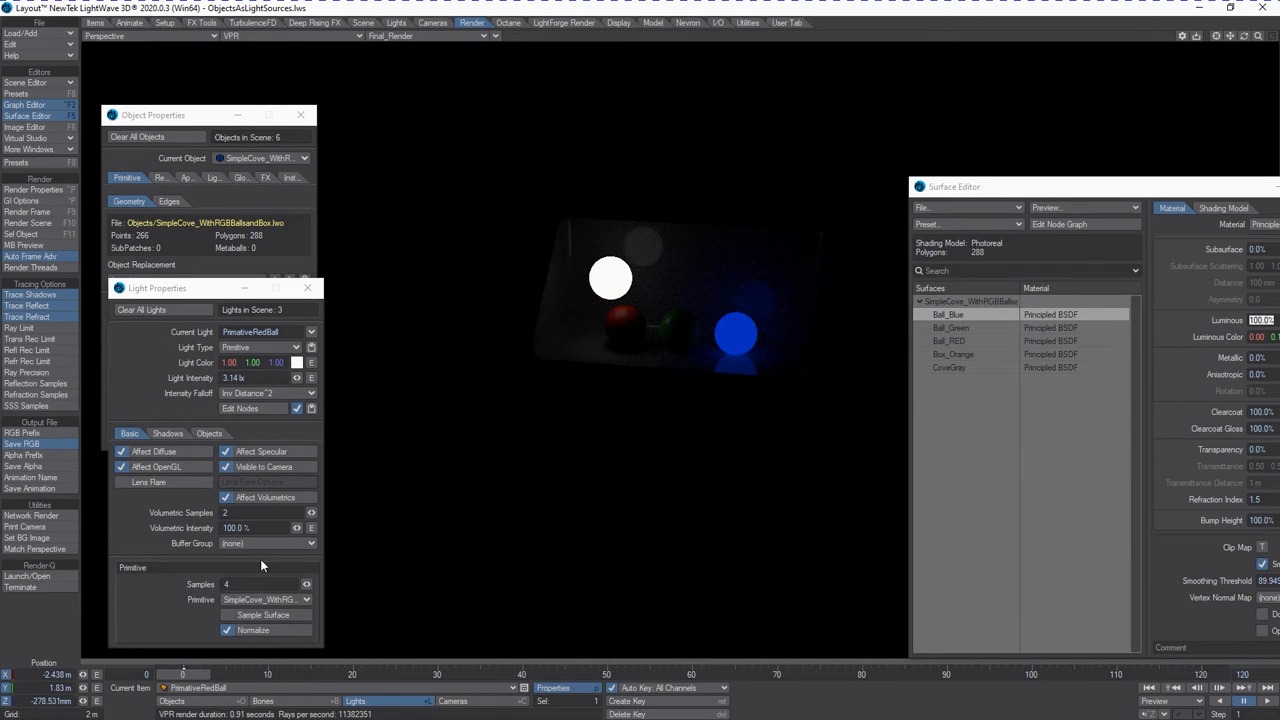
Try the Cove layer as the light's primitive and move the light to about X -1.99 m, Z -2.63 m.
{"action": "left_click", "coordinate": [270, 597]}
{"action": "left_click", "coordinate": [240, 592]}
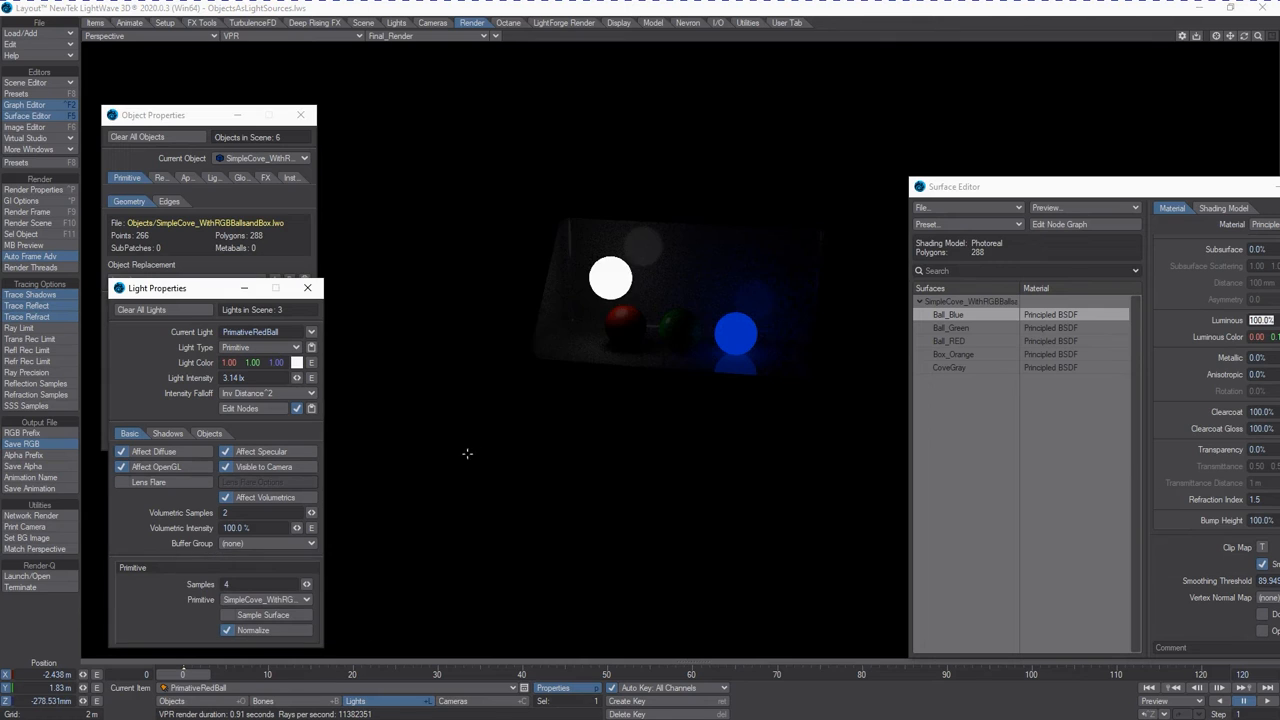
{"action": "left_click_drag", "start_coordinate": [508, 397], "coordinate": [487, 365]}
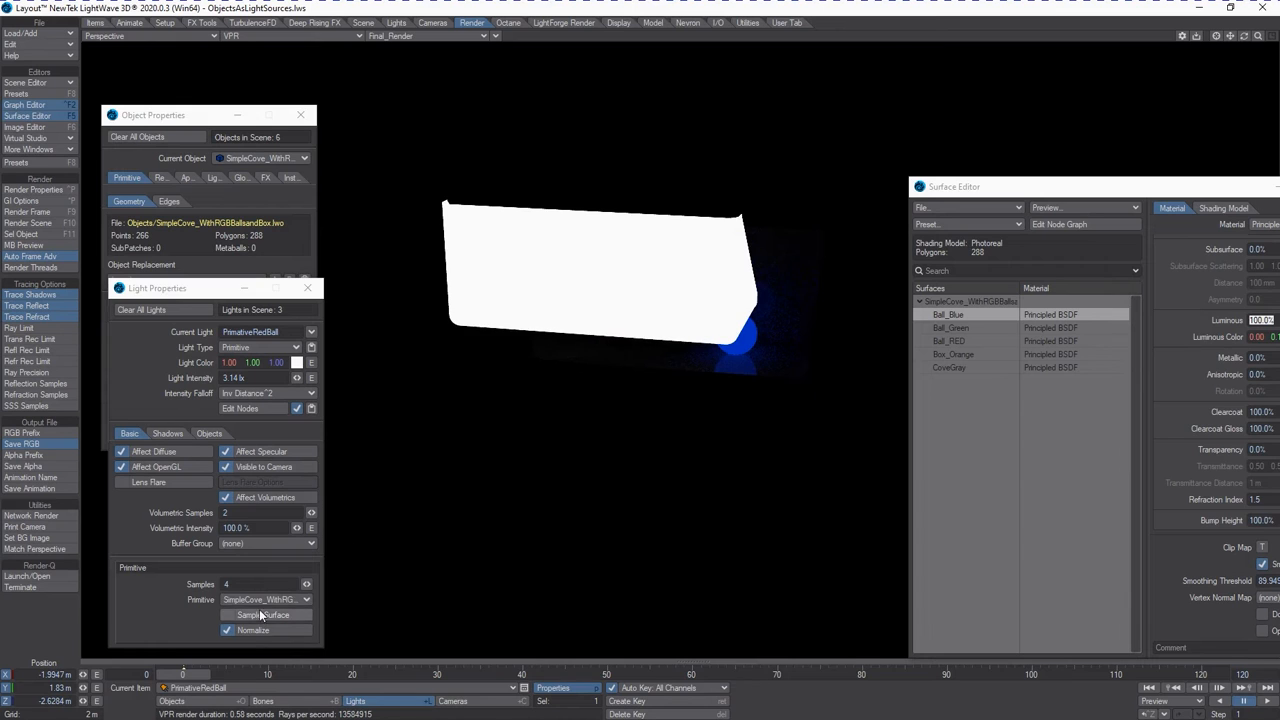
Set the light's primitive back to SimpleCove_WithRGBBallsandBox:BallRed and open the light's object exclusion list.
{"action": "left_click", "coordinate": [263, 600]}
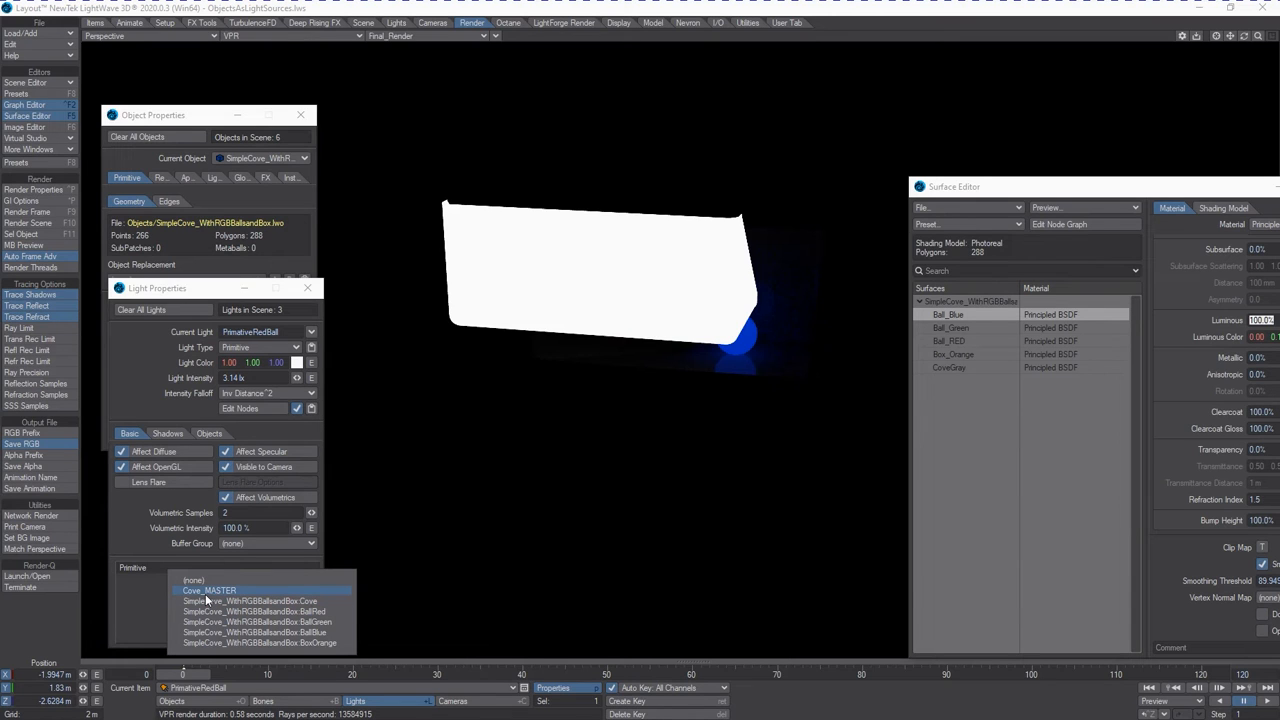
{"action": "left_click", "coordinate": [278, 611]}
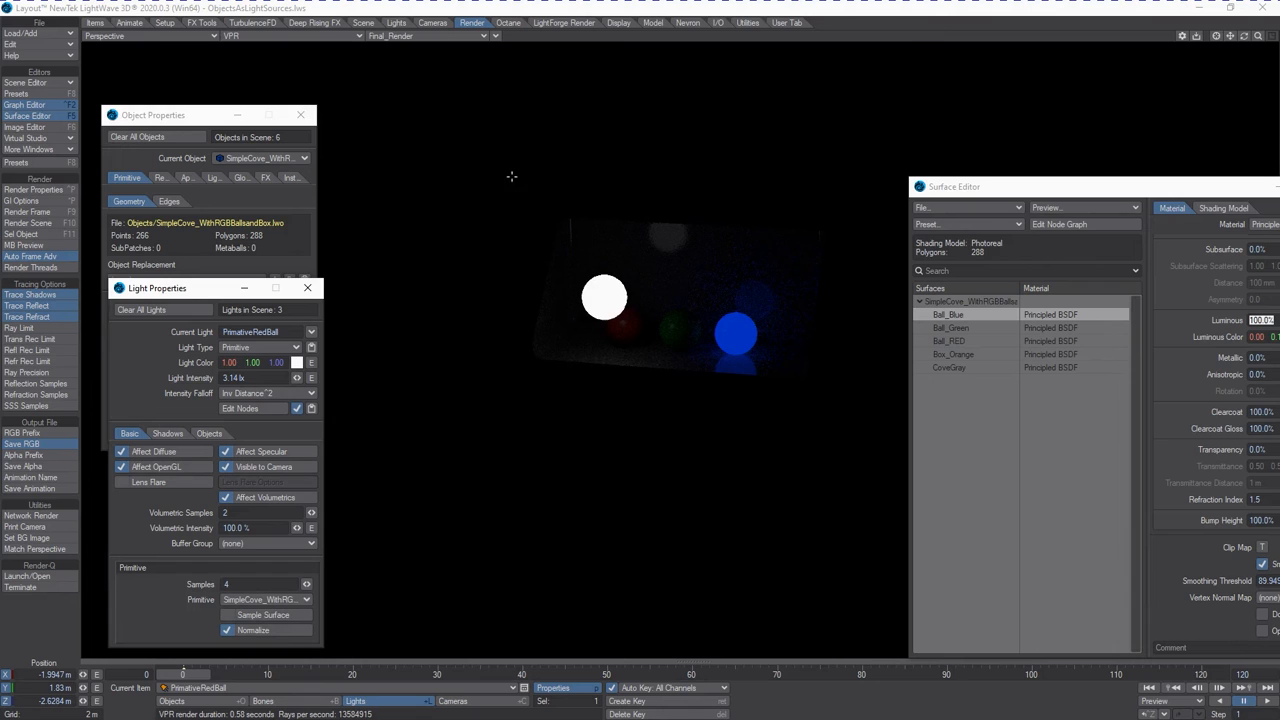
{"action": "left_click", "coordinate": [210, 434]}
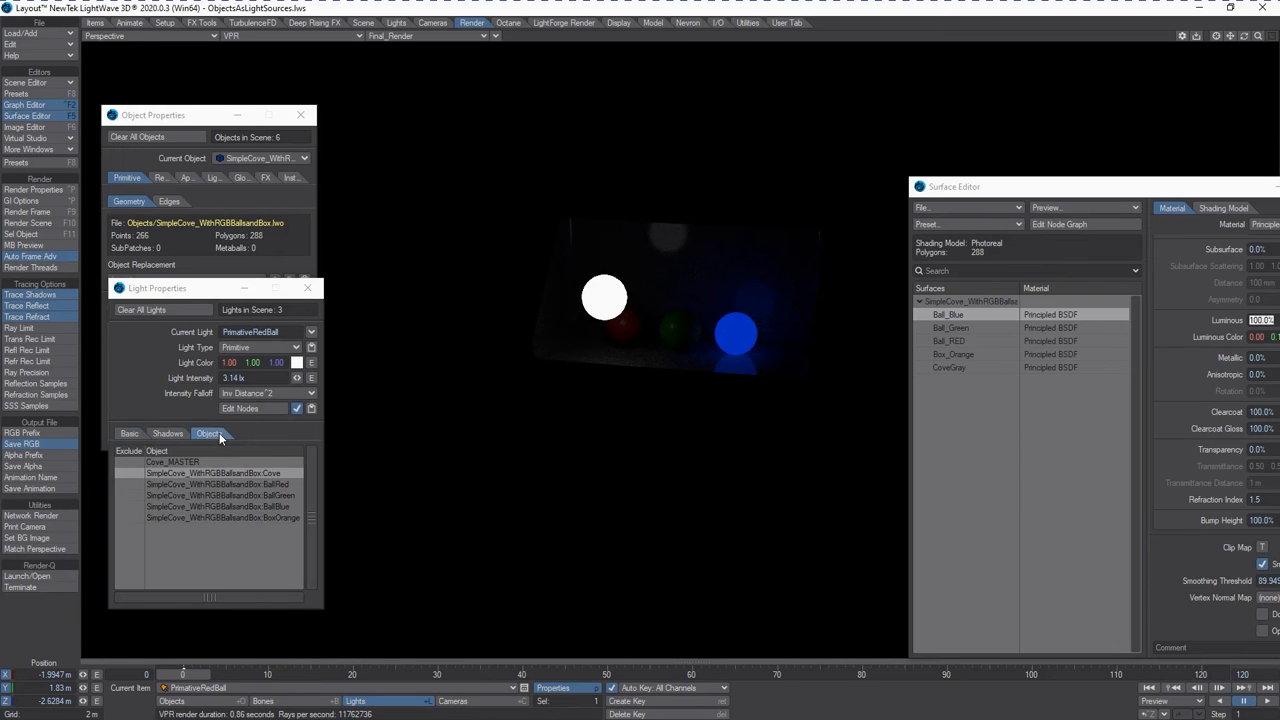
Exclude SimpleCove_WithRGBBallsandBox:BallRed from the PrimativeRedBall light and make the light invisible to the camera.
{"action": "left_click", "coordinate": [130, 484]}
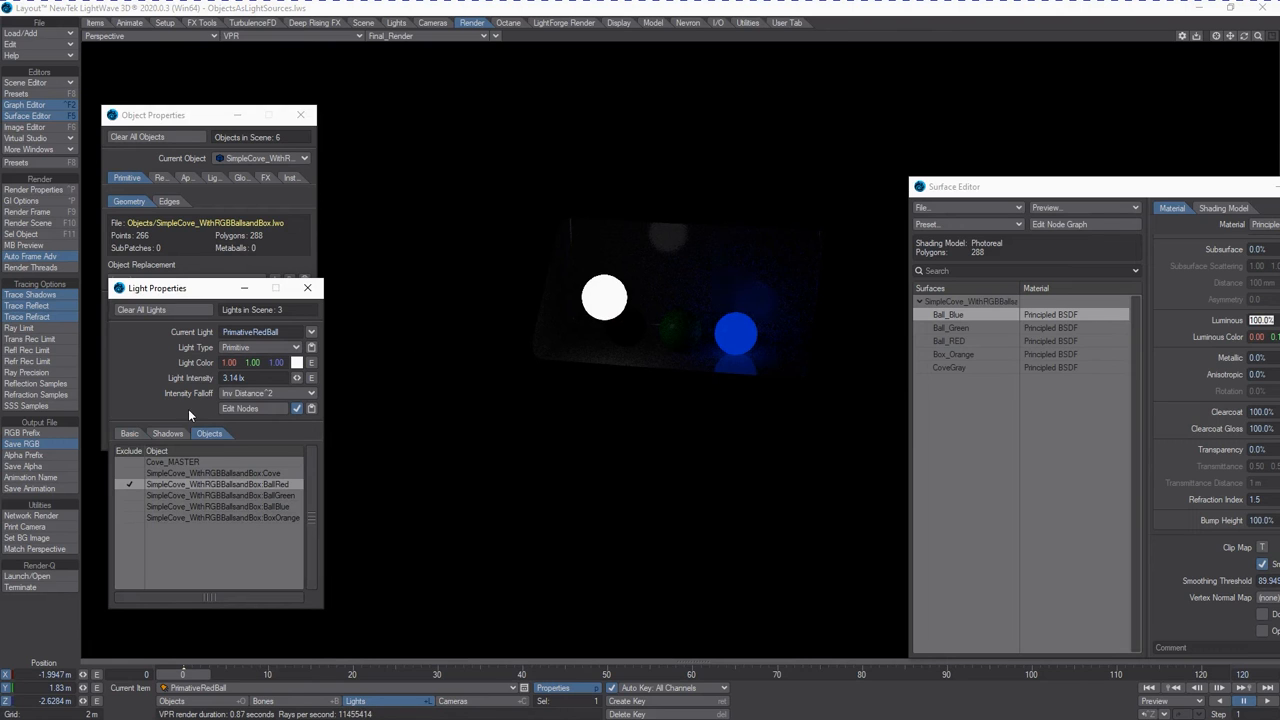
{"action": "left_click", "coordinate": [129, 433]}
{"action": "left_click", "coordinate": [266, 466]}
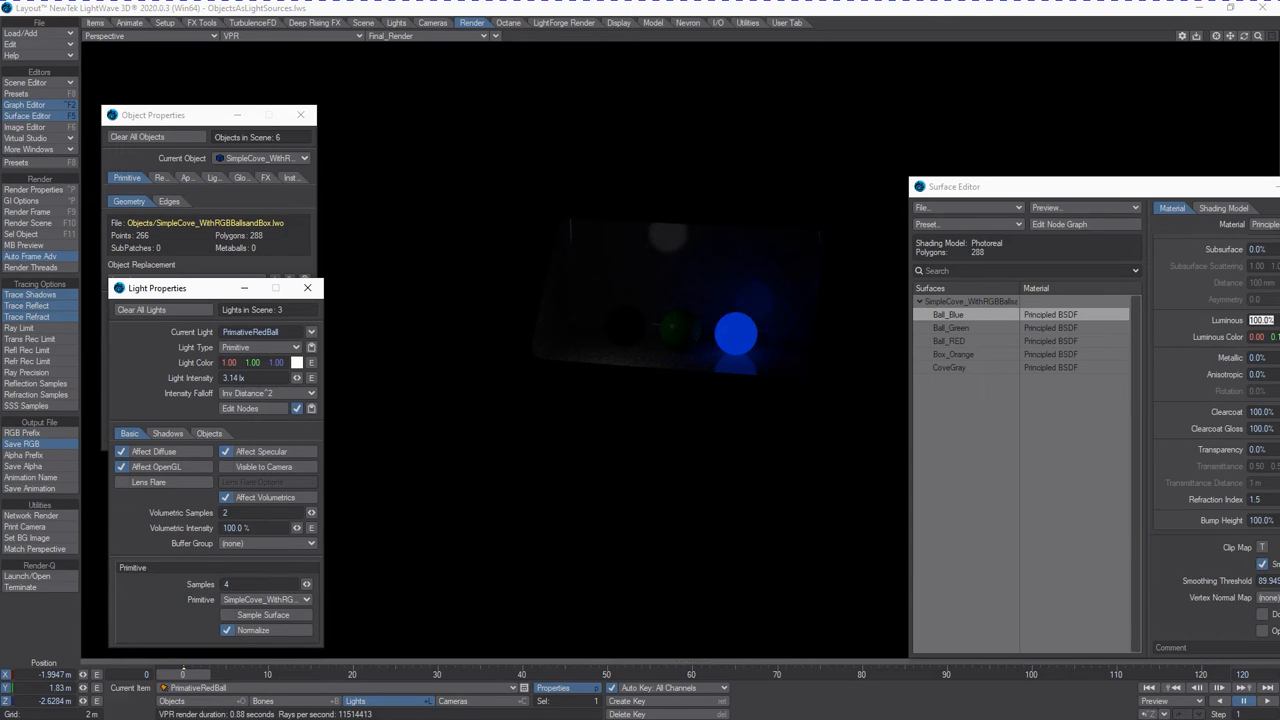
Parent the PrimativeRedBall light to SimpleCove_WithRGBBallsandBox:BallRed in the Scene Editor hierarchy.
{"action": "left_click_drag", "start_coordinate": [1279, 250], "coordinate": [908, 240]}
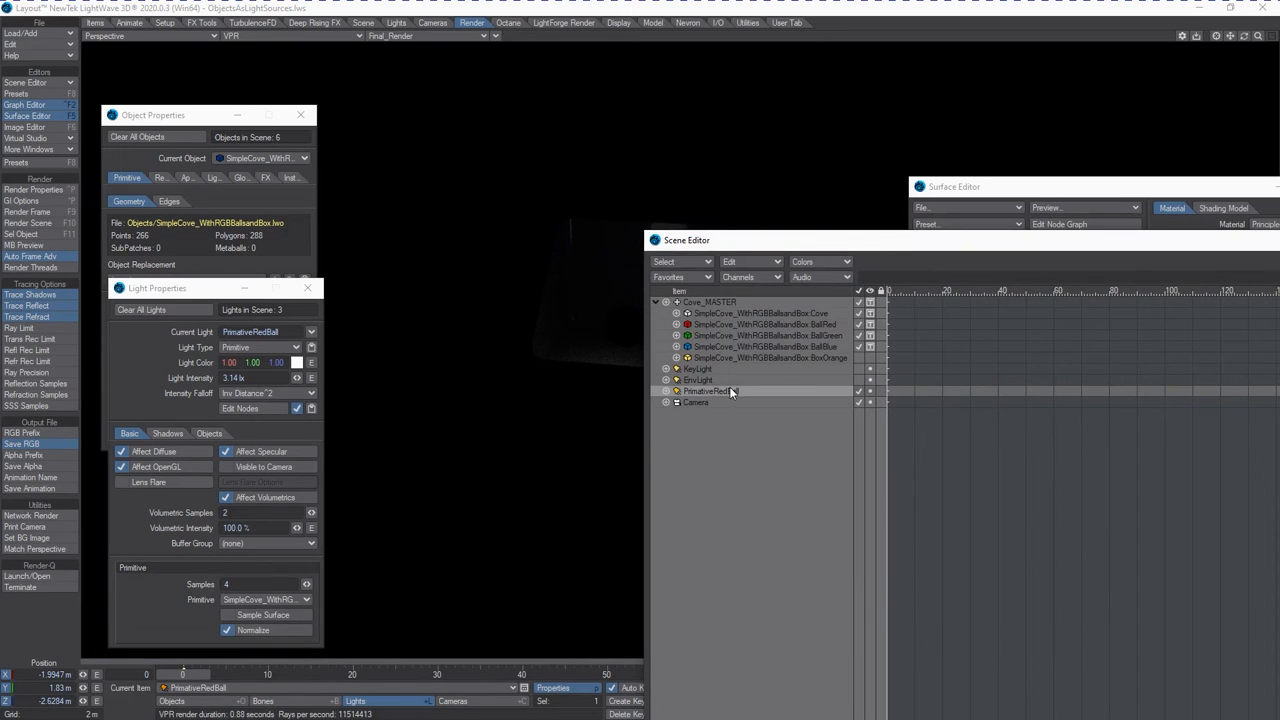
{"action": "left_click_drag", "start_coordinate": [777, 342], "coordinate": [789, 324]}
{"action": "left_click_drag", "start_coordinate": [809, 322], "coordinate": [809, 324]}
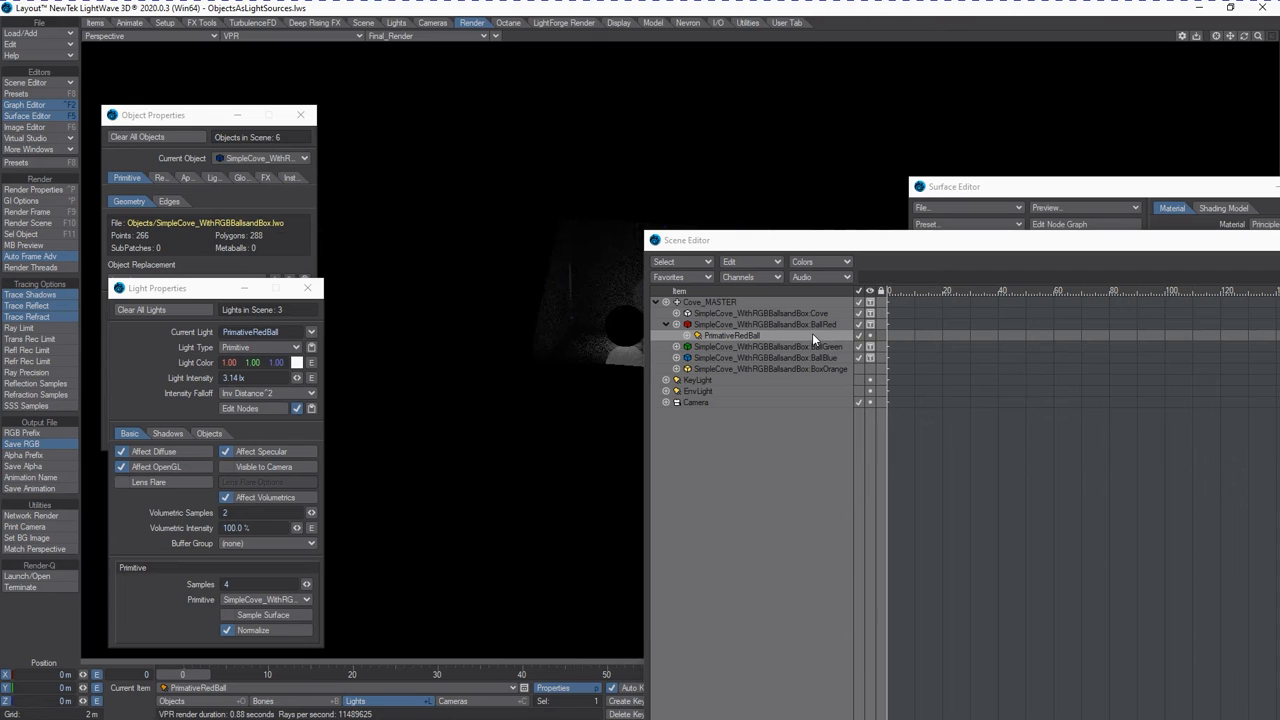
{"action": "left_click_drag", "start_coordinate": [862, 240], "coordinate": [1182, 240]}
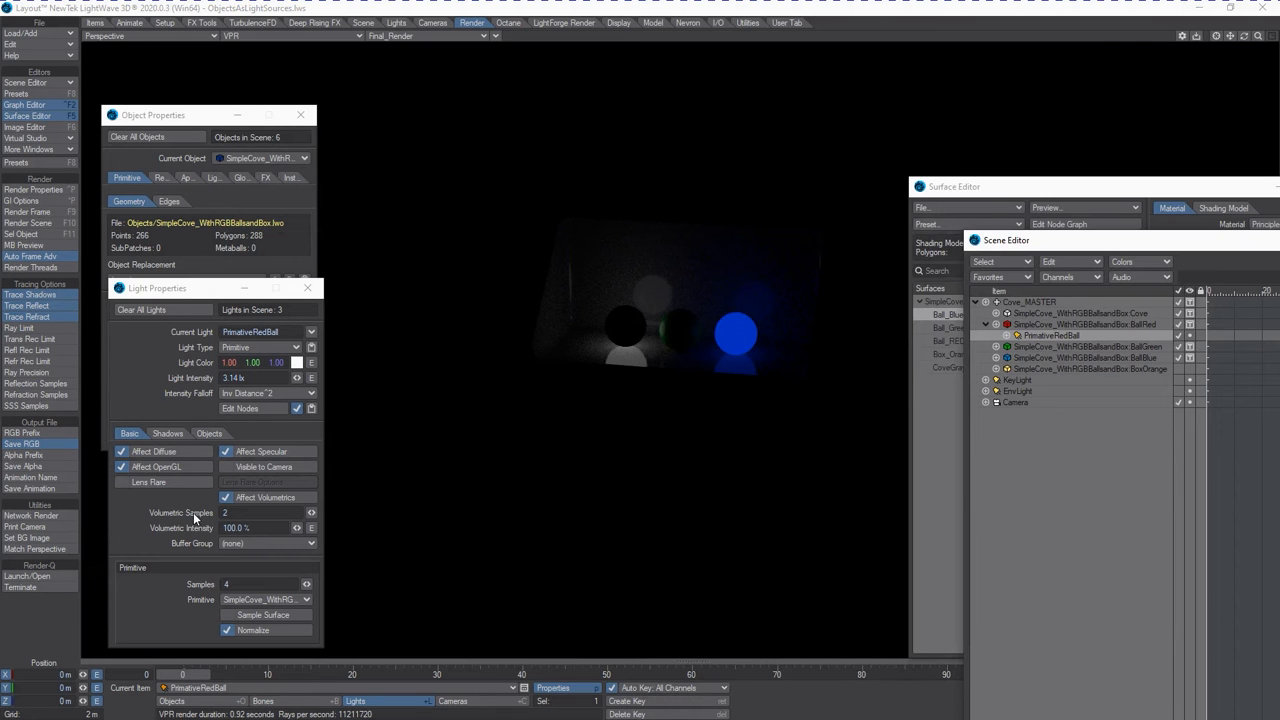
Set the PrimativeRedBall light's color to a warm orange, RGB 255, 189, 69.
{"action": "left_click", "coordinate": [304, 363]}
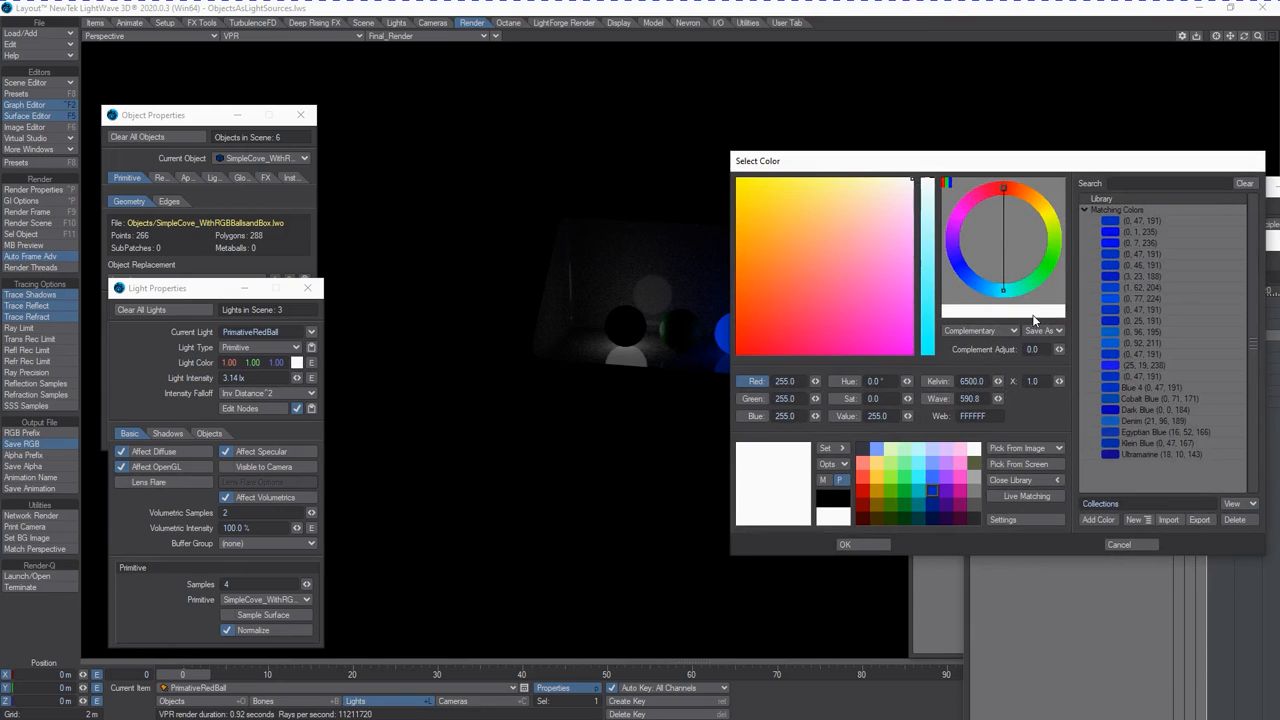
{"action": "mouse_move", "coordinate": [812, 248]}
{"action": "left_mouse_down"}
{"action": "mouse_move", "coordinate": [801, 334]}
{"action": "mouse_move", "coordinate": [848, 294]}
{"action": "mouse_move", "coordinate": [786, 246]}
{"action": "mouse_move", "coordinate": [784, 223]}
{"action": "left_mouse_up"}
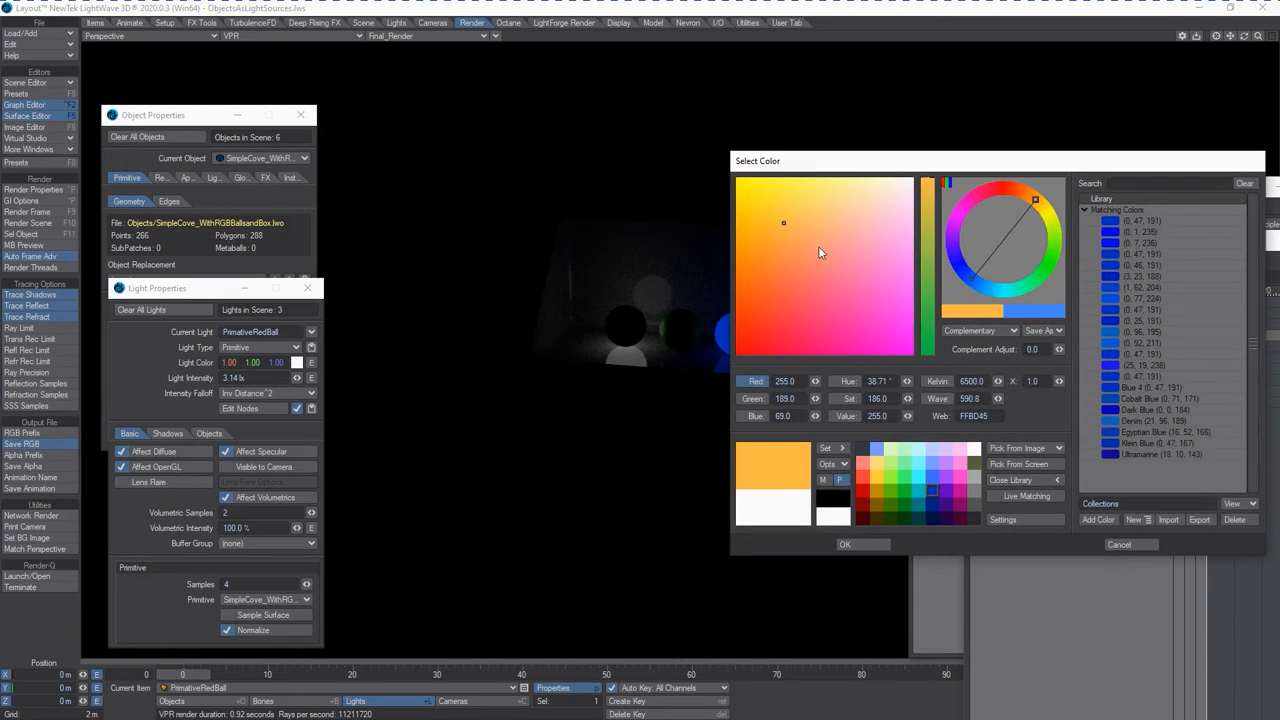
{"action": "left_click", "coordinate": [879, 543]}
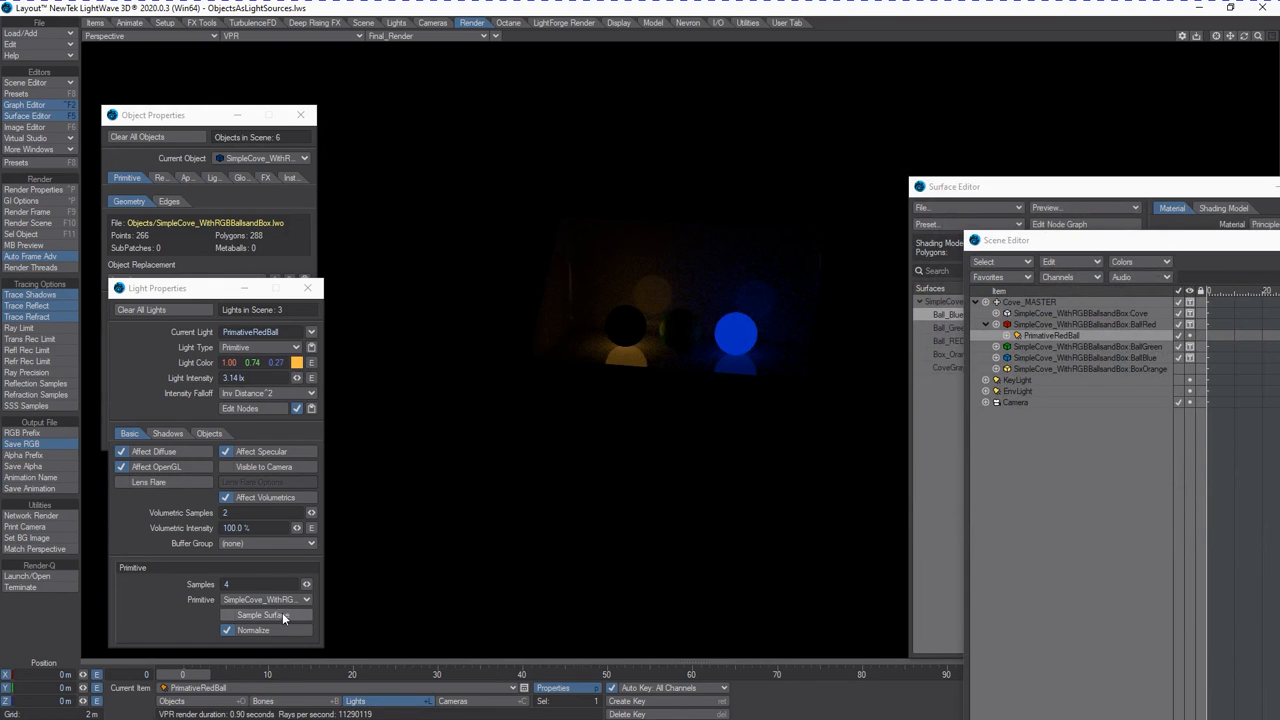
Try including BallRed in the PrimativeRedBall light's illumination and exclude it again.
{"action": "left_click", "coordinate": [209, 433]}
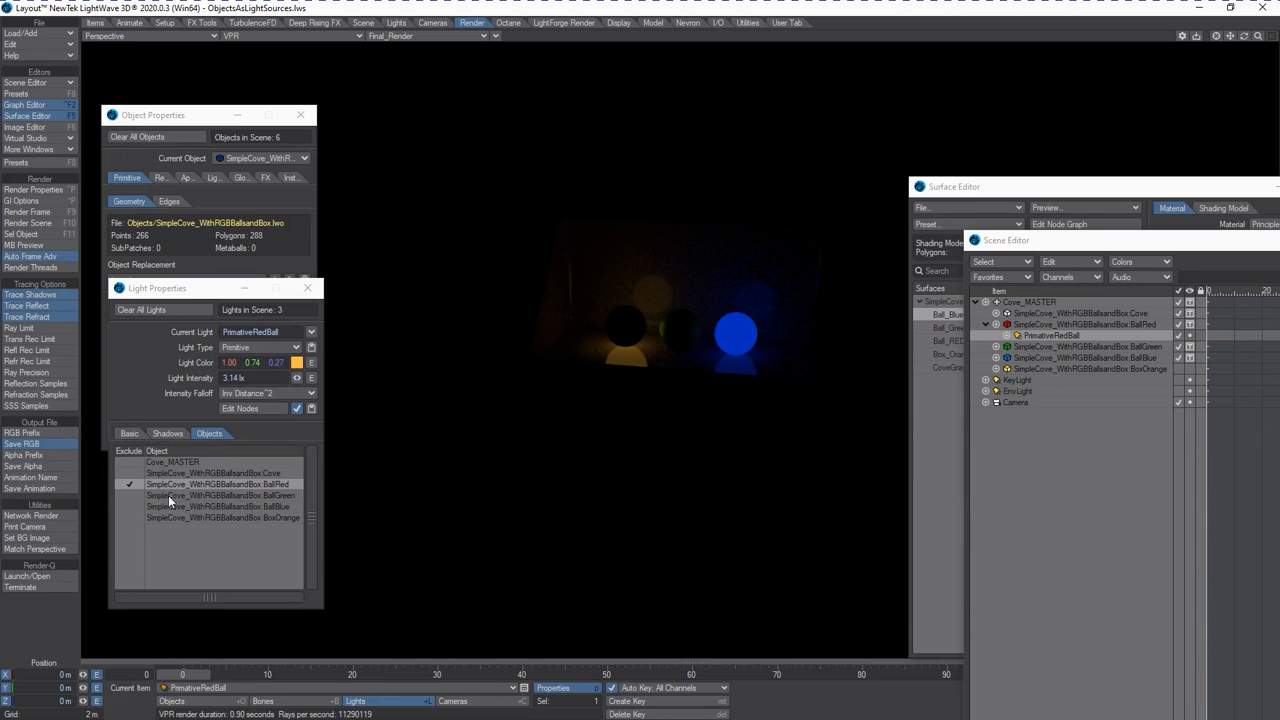
{"action": "left_click", "coordinate": [130, 487]}
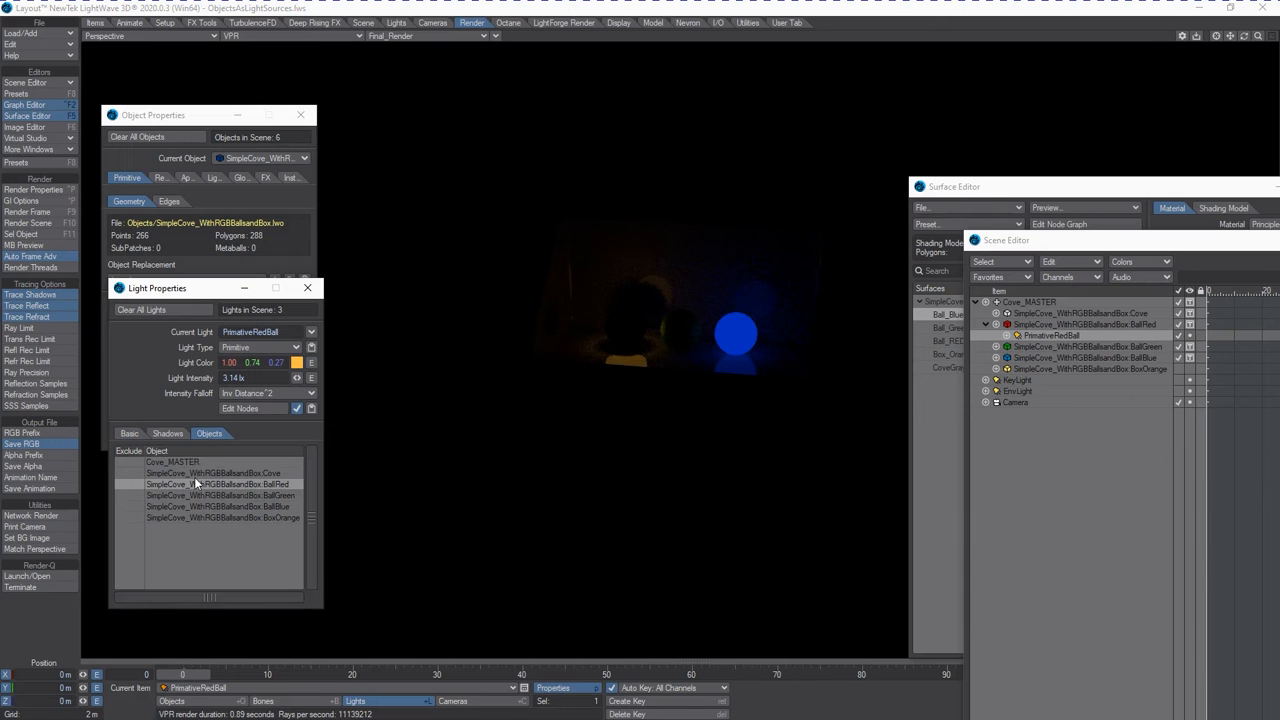
{"action": "left_click", "coordinate": [132, 484]}
{"action": "left_click_drag", "start_coordinate": [1244, 37], "coordinate": [1245, 40]}
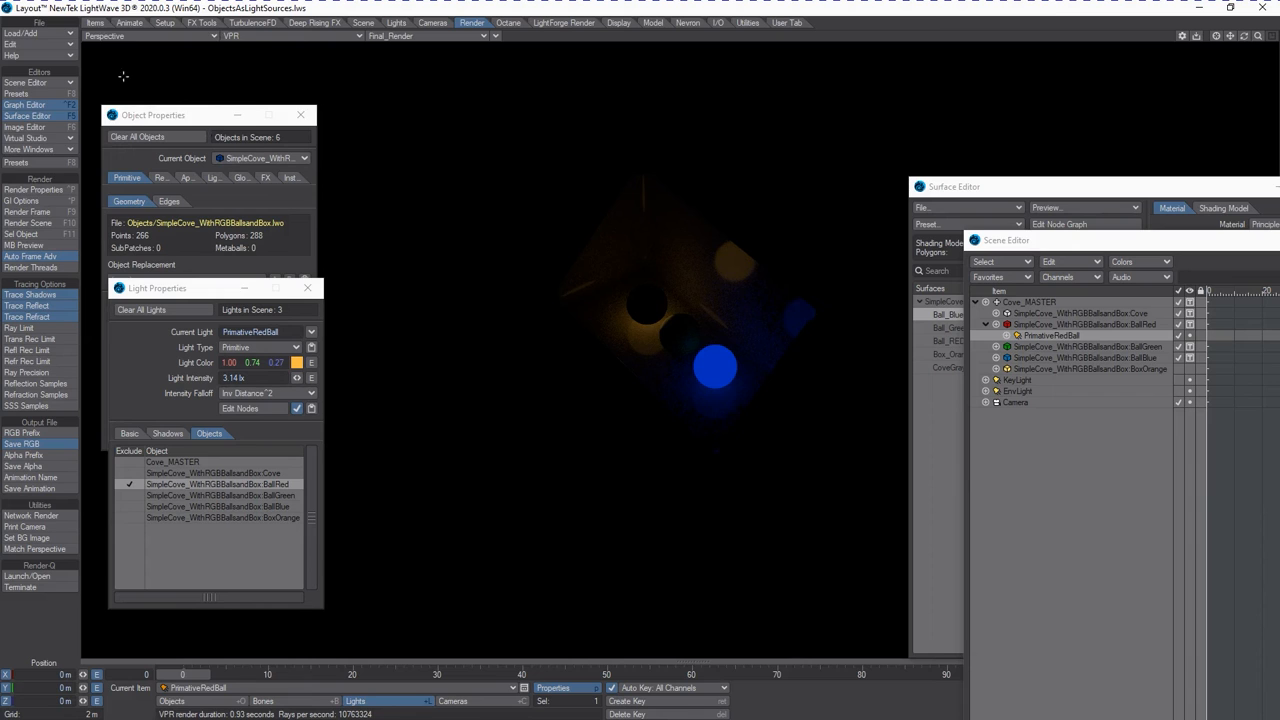
Add a DP Custom light to the scene, keeping the default name DP_Custom_Light.
{"action": "left_click", "coordinate": [38, 33]}
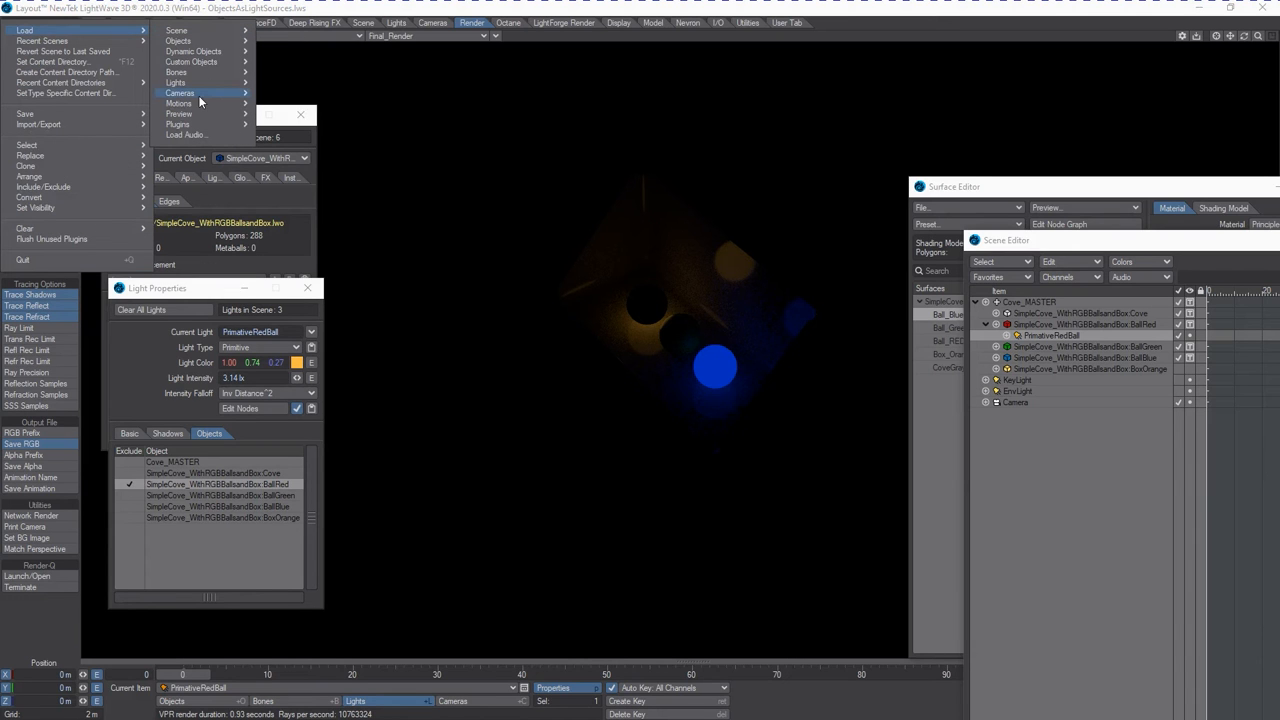
{"action": "mouse_move", "coordinate": [196, 83]}
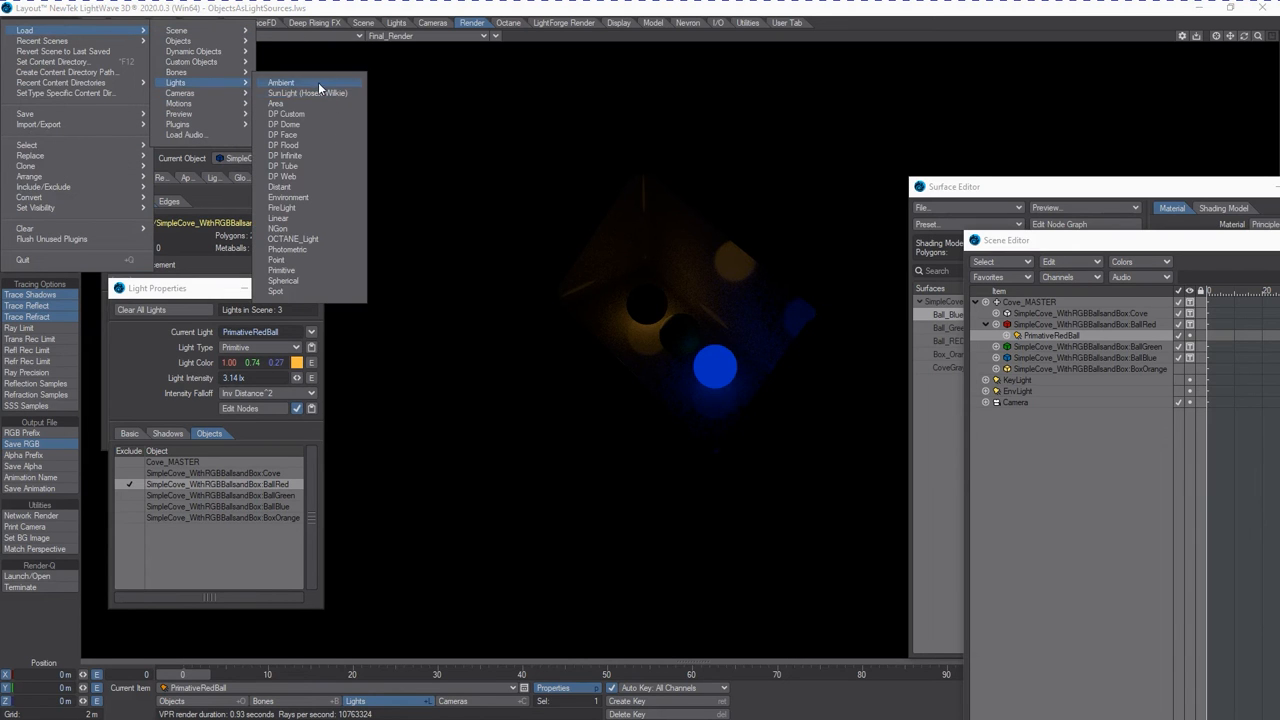
{"action": "left_click", "coordinate": [310, 115]}
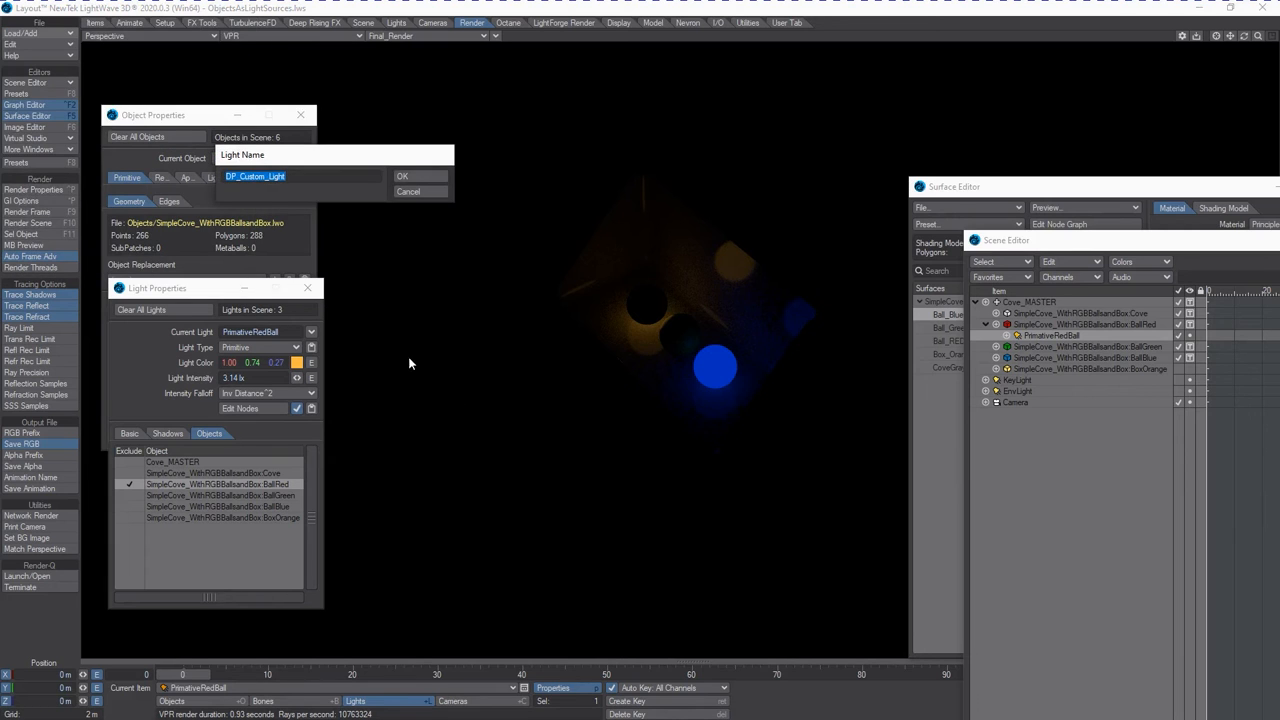
{"action": "key", "text": "Return"}
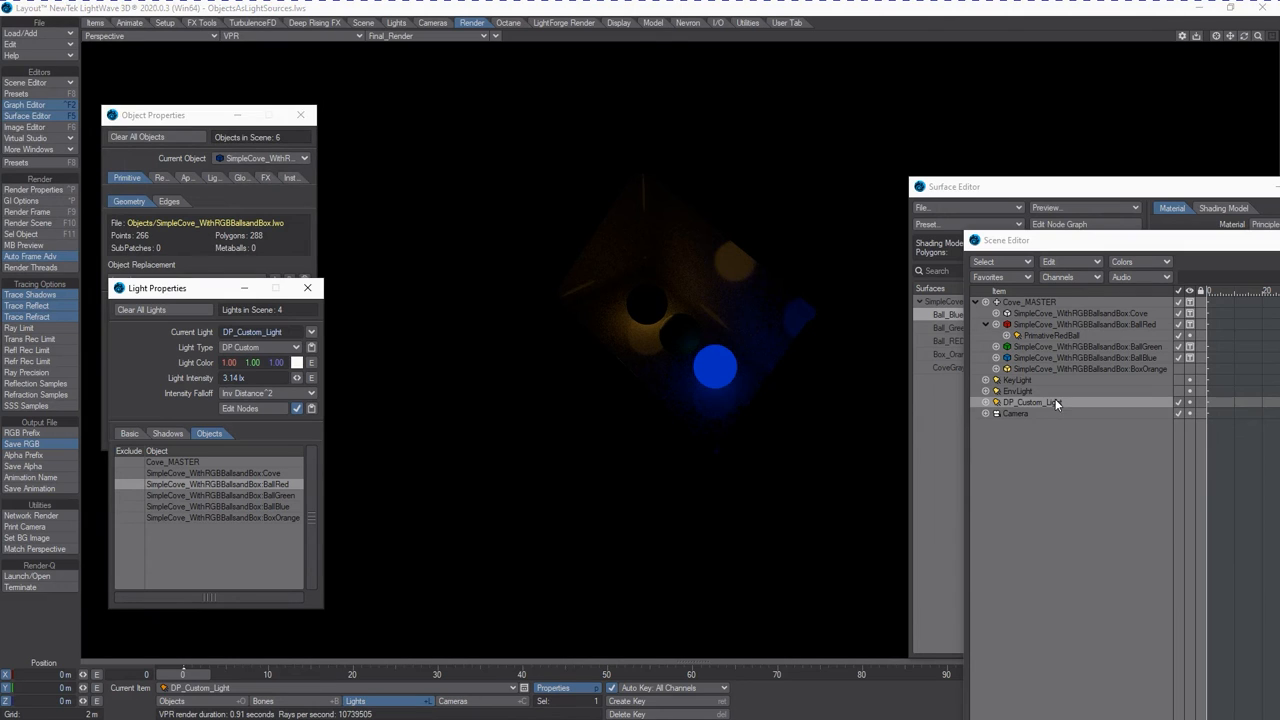
Assign SimpleCove_WithRGBBallsandBox:BallGreen as the DP_Custom_Light's source object and enable After Deformation.
{"action": "left_click", "coordinate": [130, 433]}
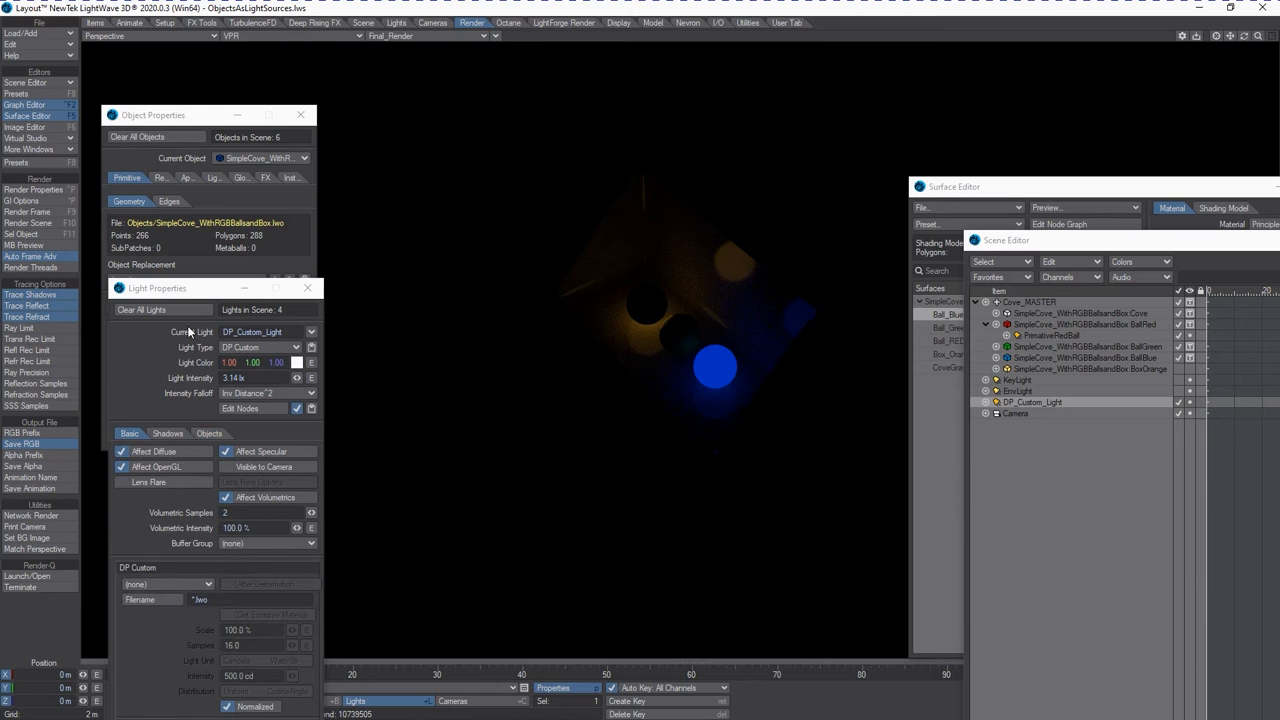
{"action": "left_click_drag", "start_coordinate": [206, 297], "coordinate": [217, 181]}
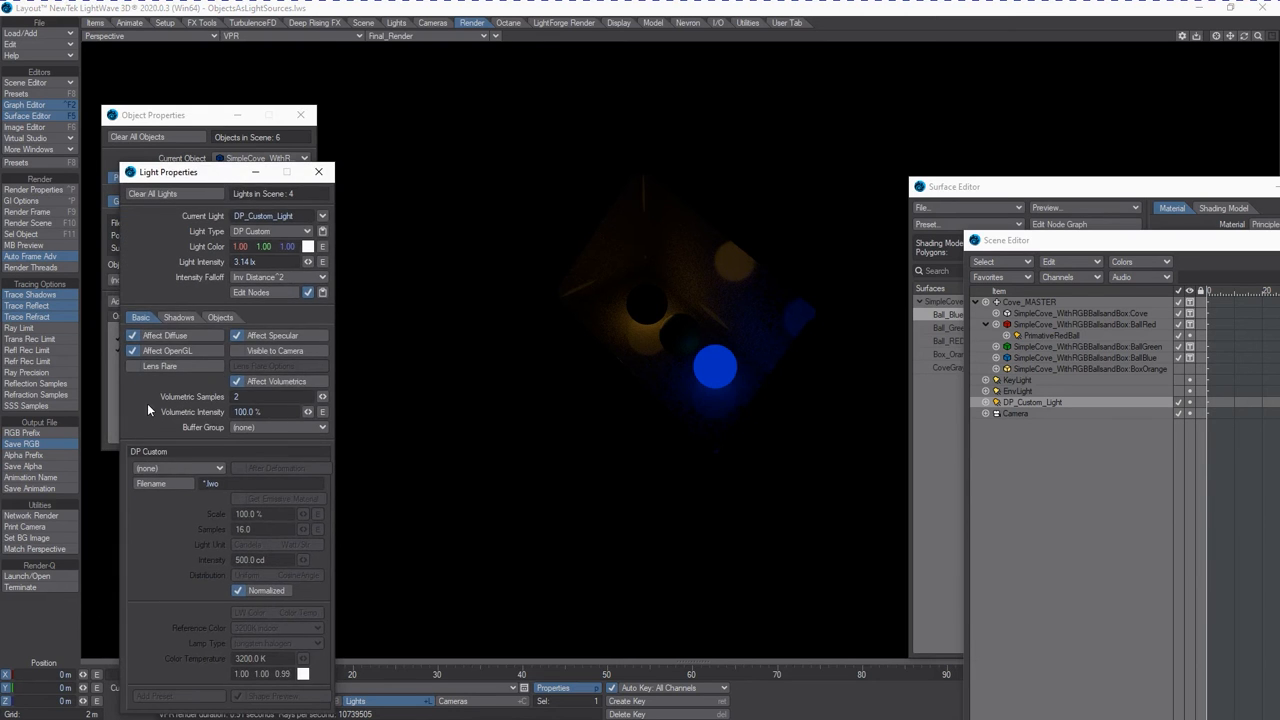
{"action": "left_click", "coordinate": [200, 470]}
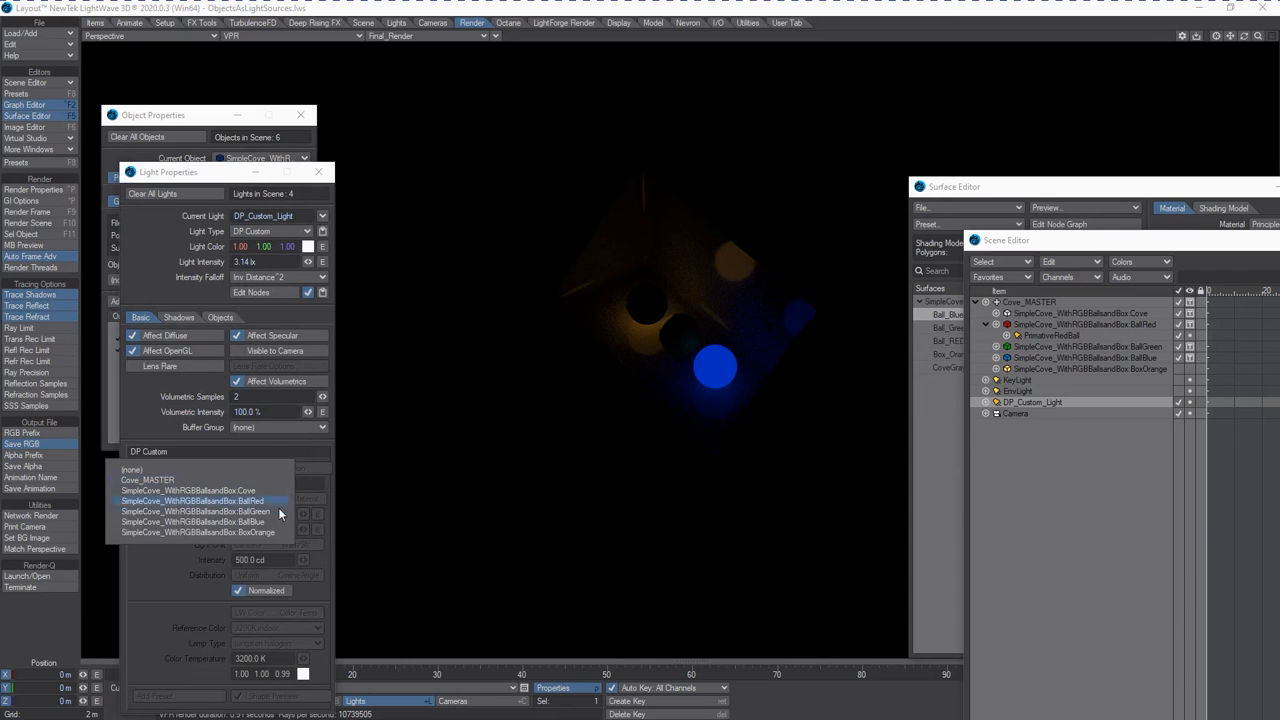
{"action": "left_click", "coordinate": [255, 522]}
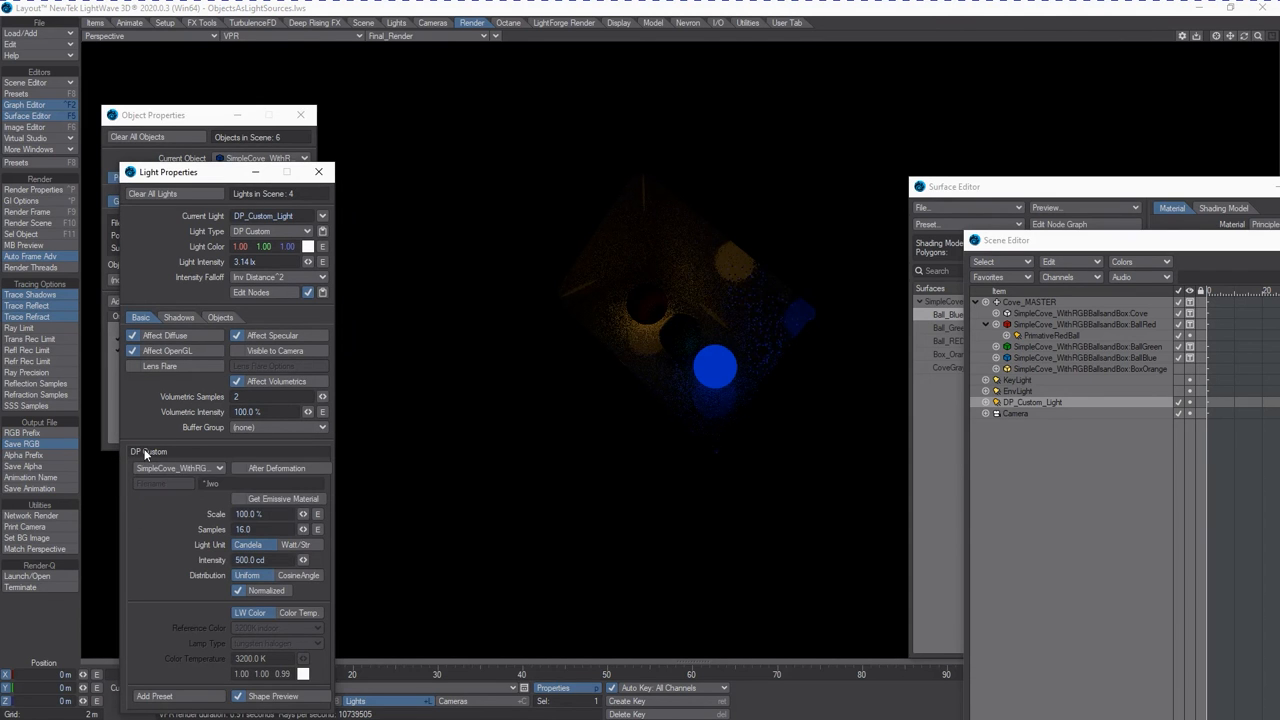
{"action": "left_click", "coordinate": [238, 468]}
Enable Get Emissive Material for the DP_Custom_Light and exclude SimpleCove_WithRGBBallsandBox:BallGreen from its illumination.
{"action": "left_click_drag", "start_coordinate": [201, 173], "coordinate": [222, 77]}
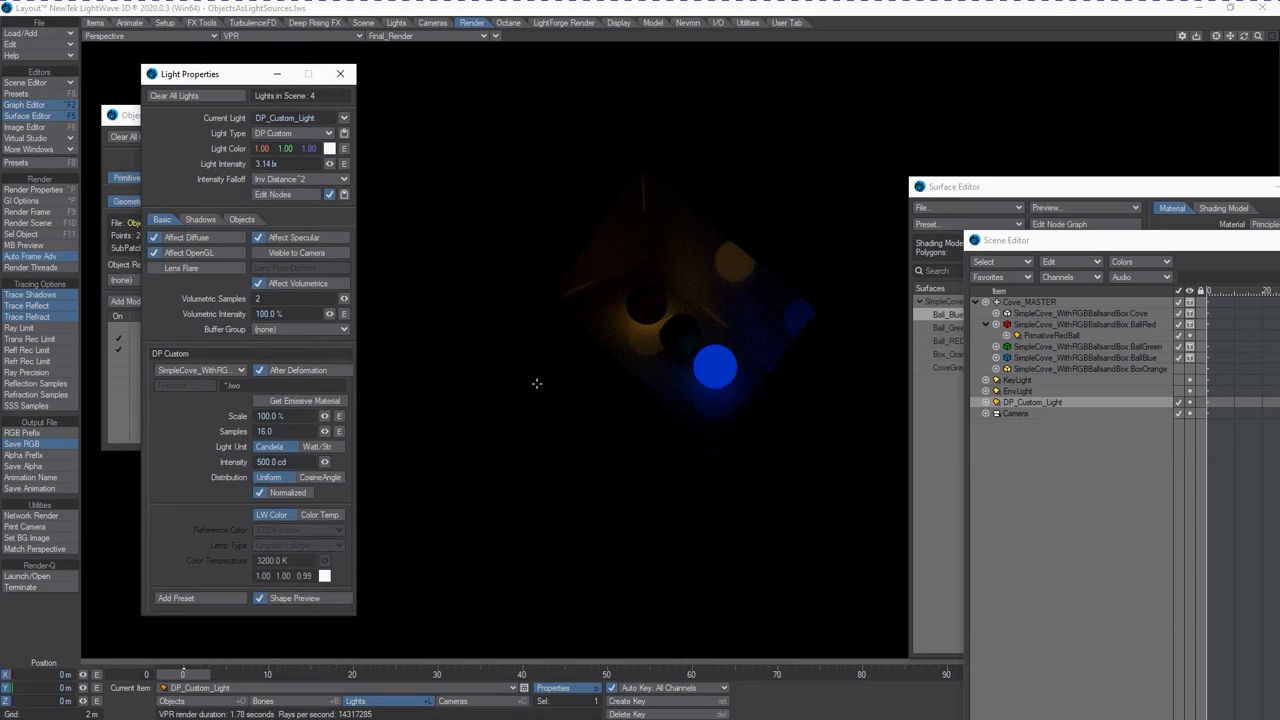
{"action": "left_click", "coordinate": [276, 402]}
{"action": "left_click", "coordinate": [243, 219]}
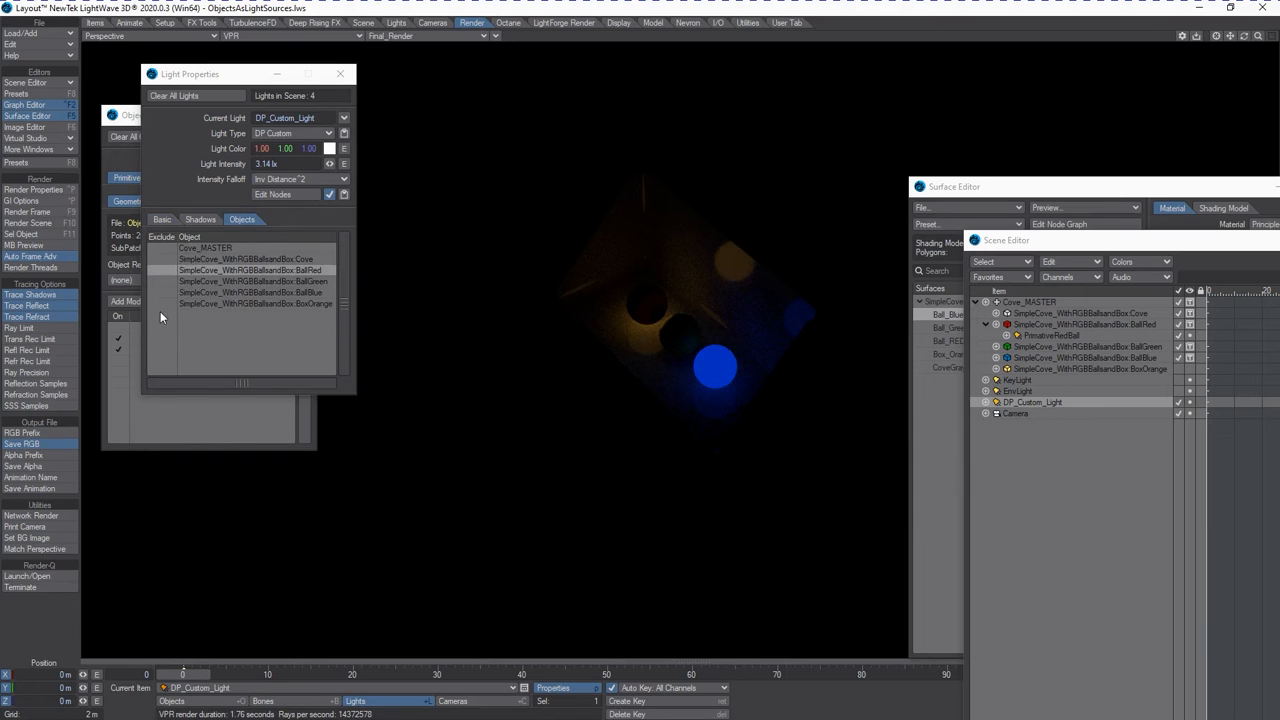
{"action": "left_click", "coordinate": [156, 281]}
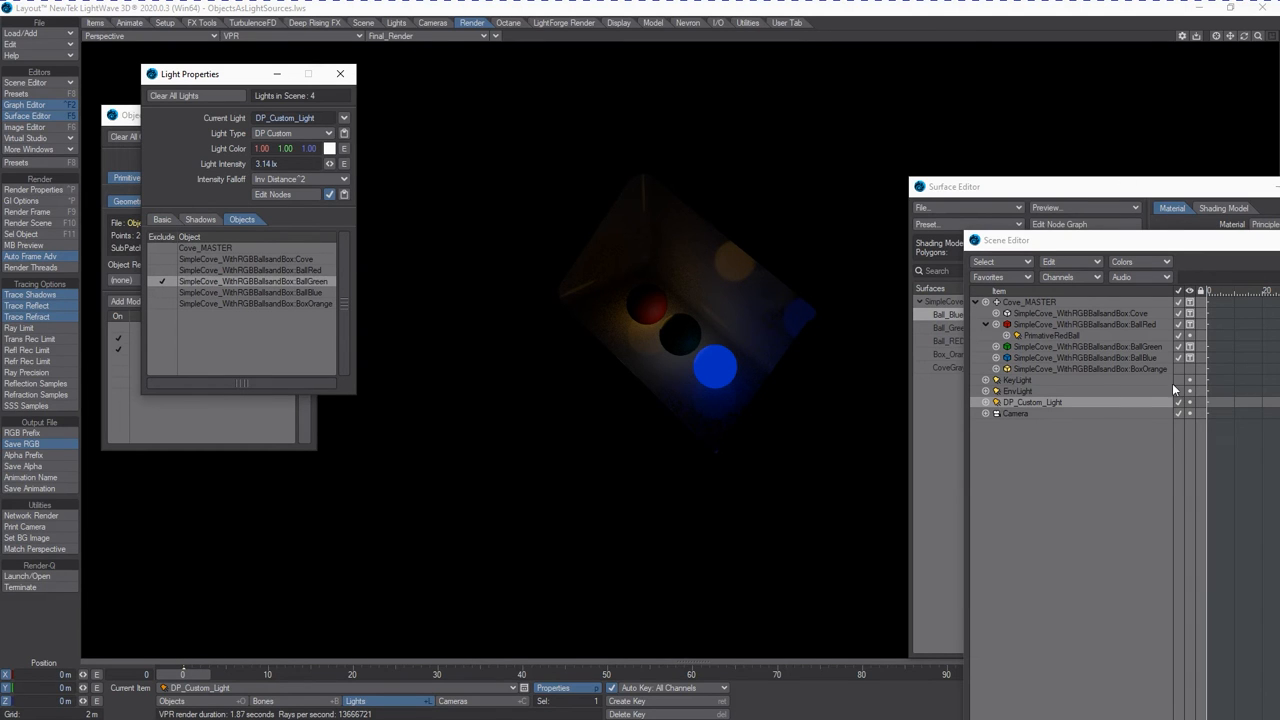
Set the Ball_Green surface's Luminous value to 100%.
{"action": "left_click", "coordinate": [1120, 194]}
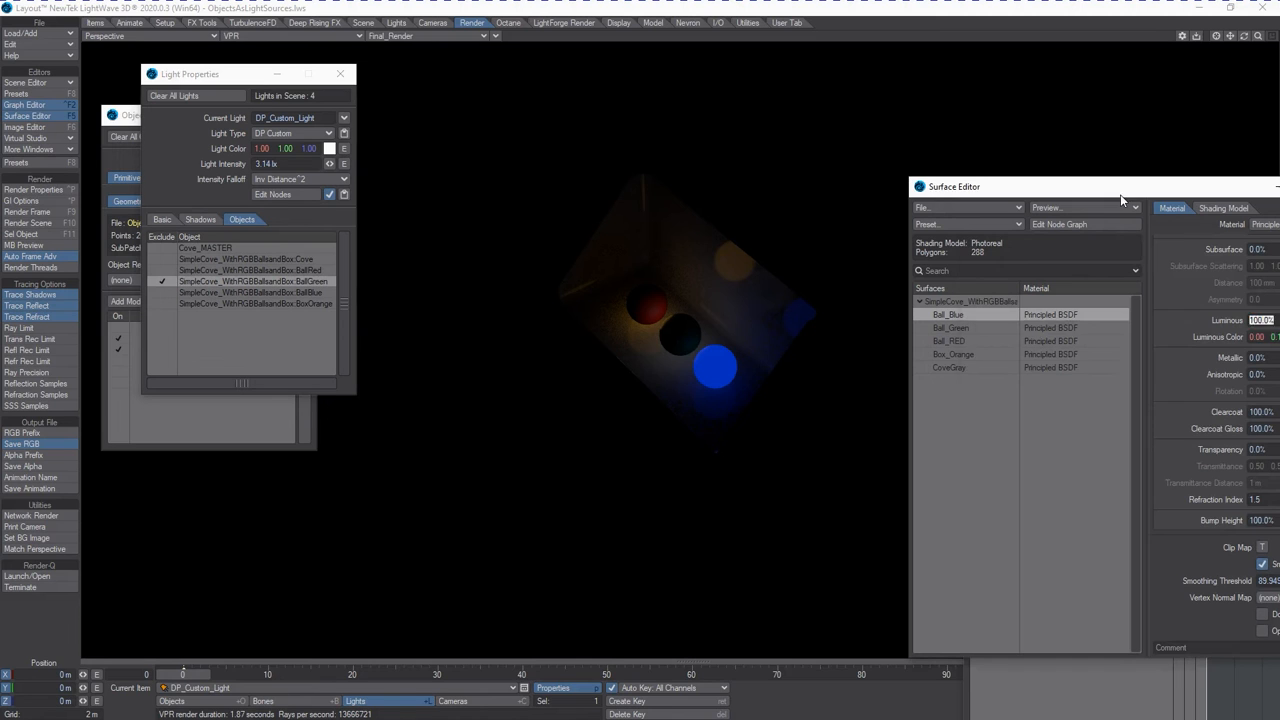
{"action": "left_click_drag", "start_coordinate": [1117, 190], "coordinate": [1037, 148]}
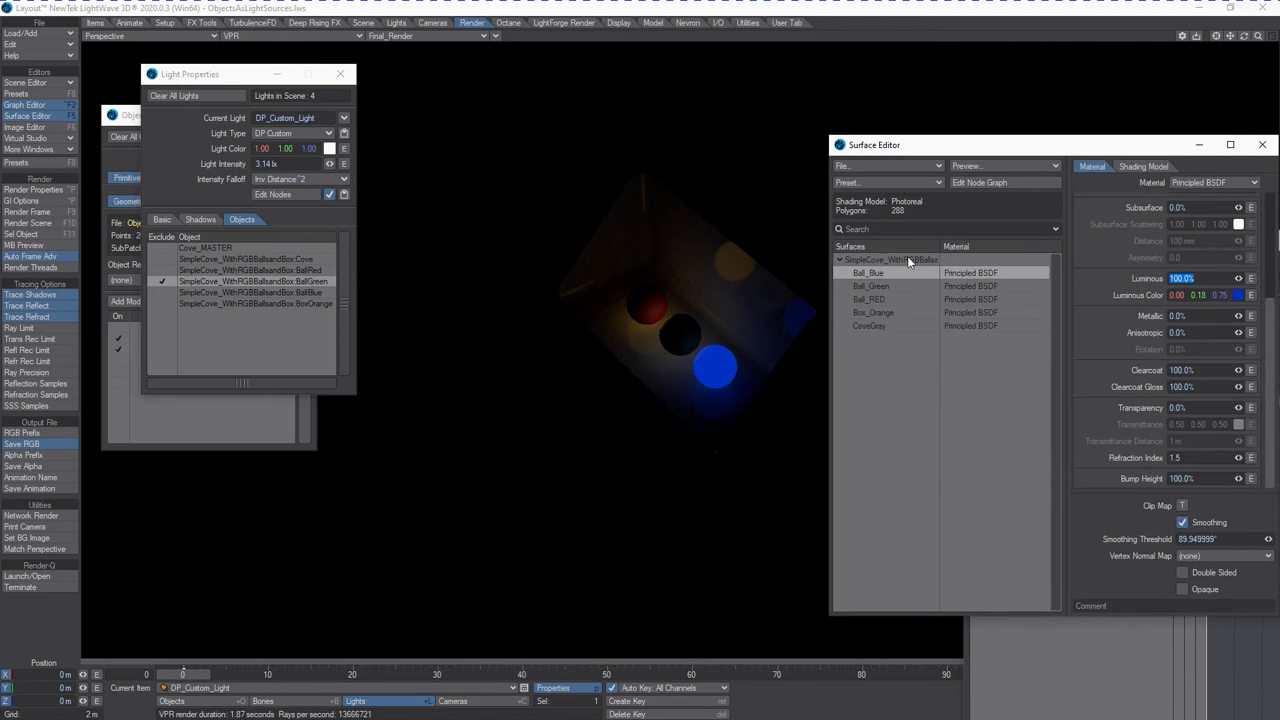
{"action": "left_click", "coordinate": [888, 286]}
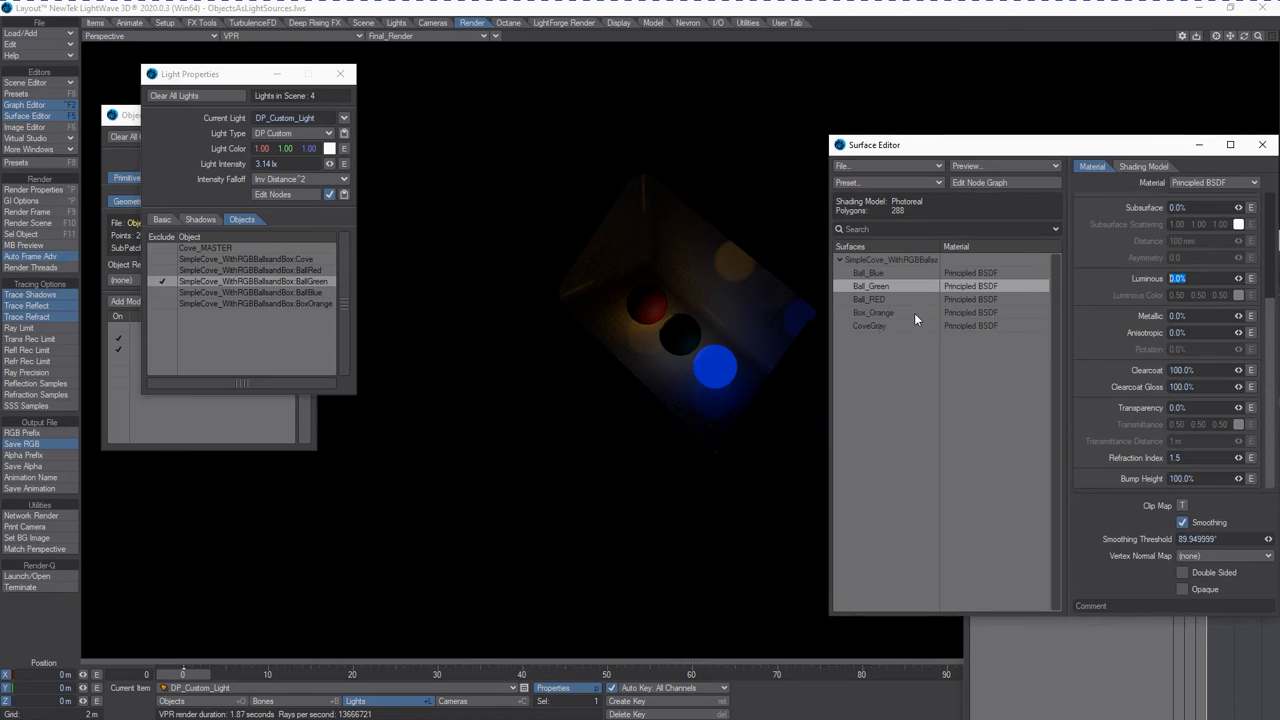
{"action": "type", "text": "100"}
{"action": "key", "text": "Tab"}
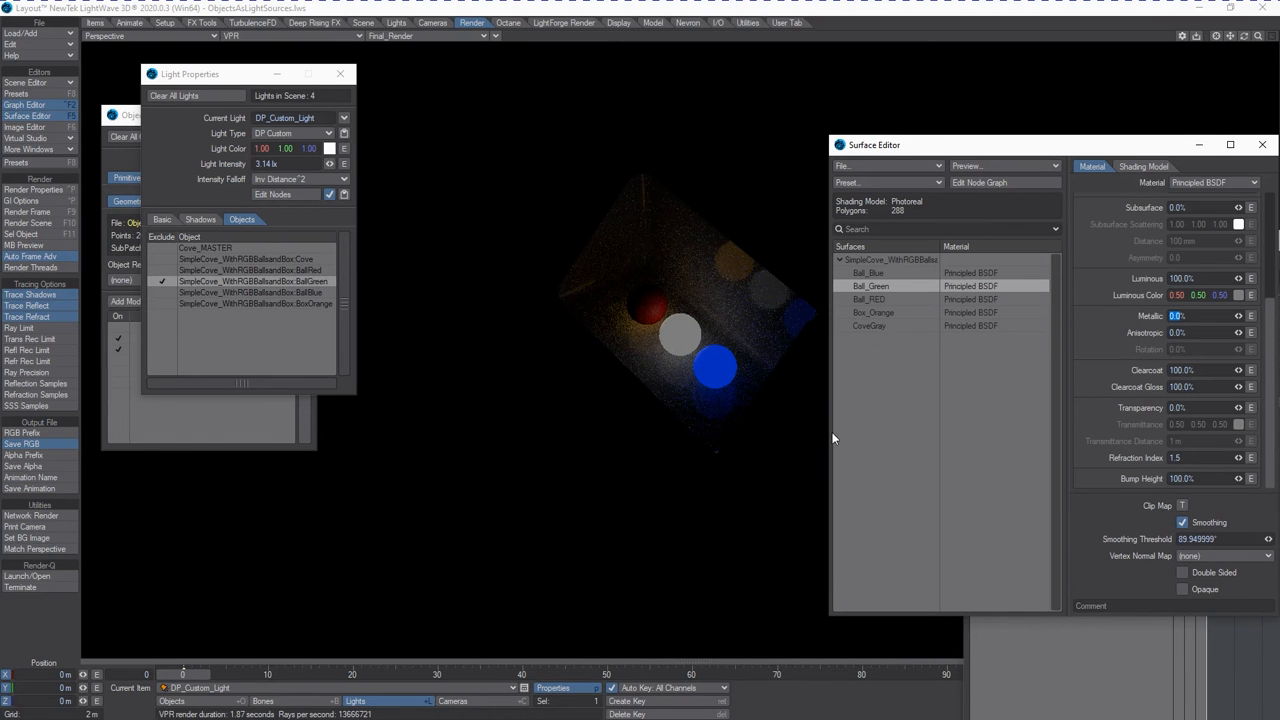
Set the DP_Custom_Light's color to green, RGB 0.37, 0.75, 0.00.
{"action": "left_click", "coordinate": [329, 148]}
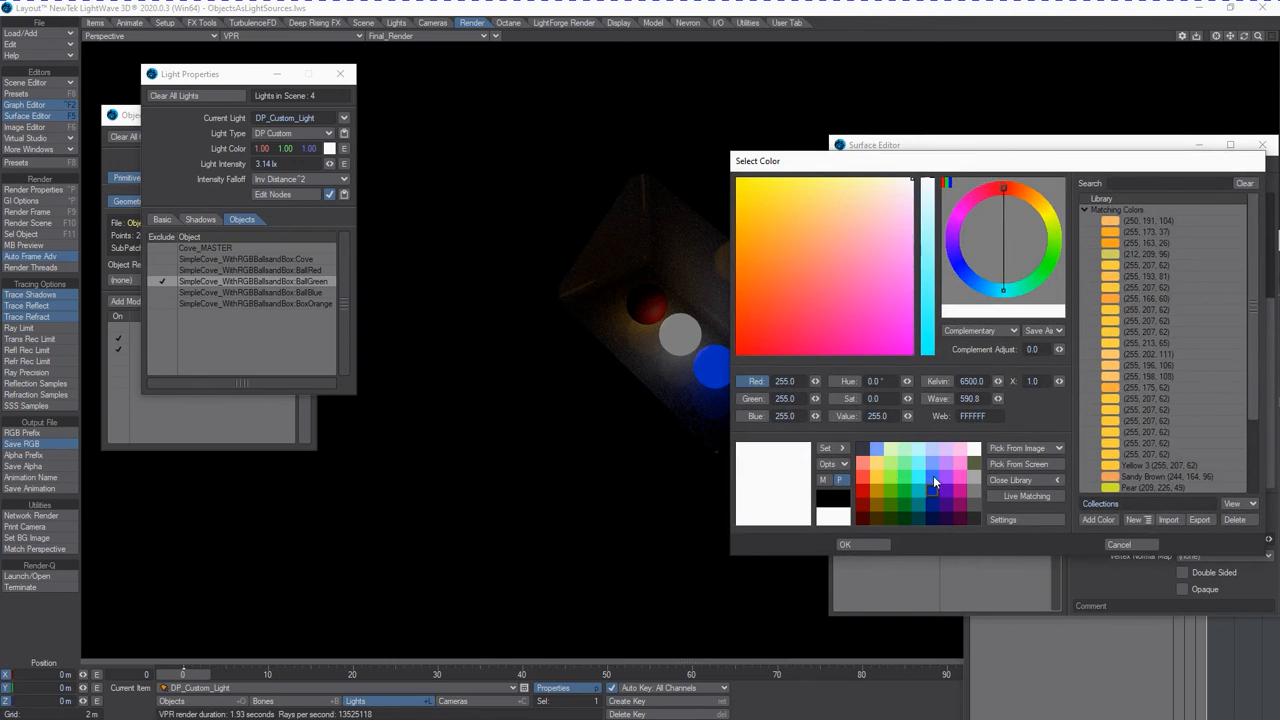
{"action": "left_click", "coordinate": [887, 491]}
{"action": "left_click", "coordinate": [857, 544]}
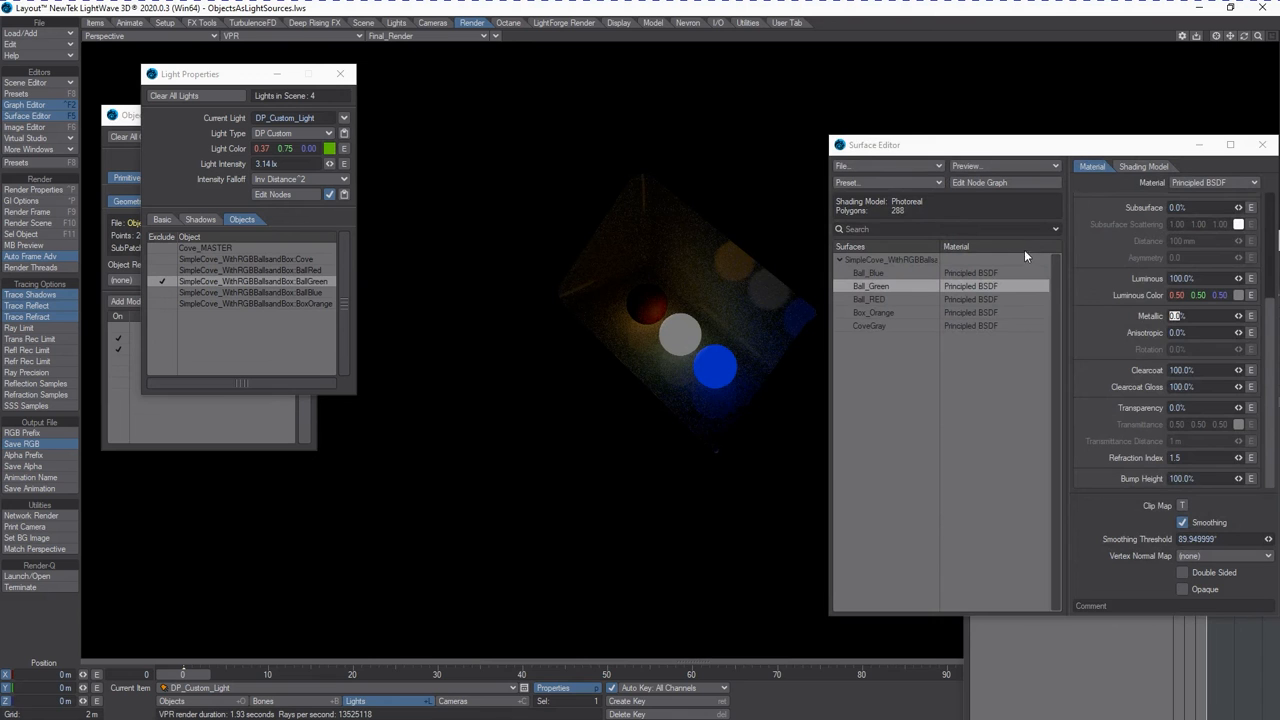
Set the Ball_Green surface's Luminous Color to the matching green, RGB 95, 191, 0.
{"action": "left_click", "coordinate": [1238, 295]}
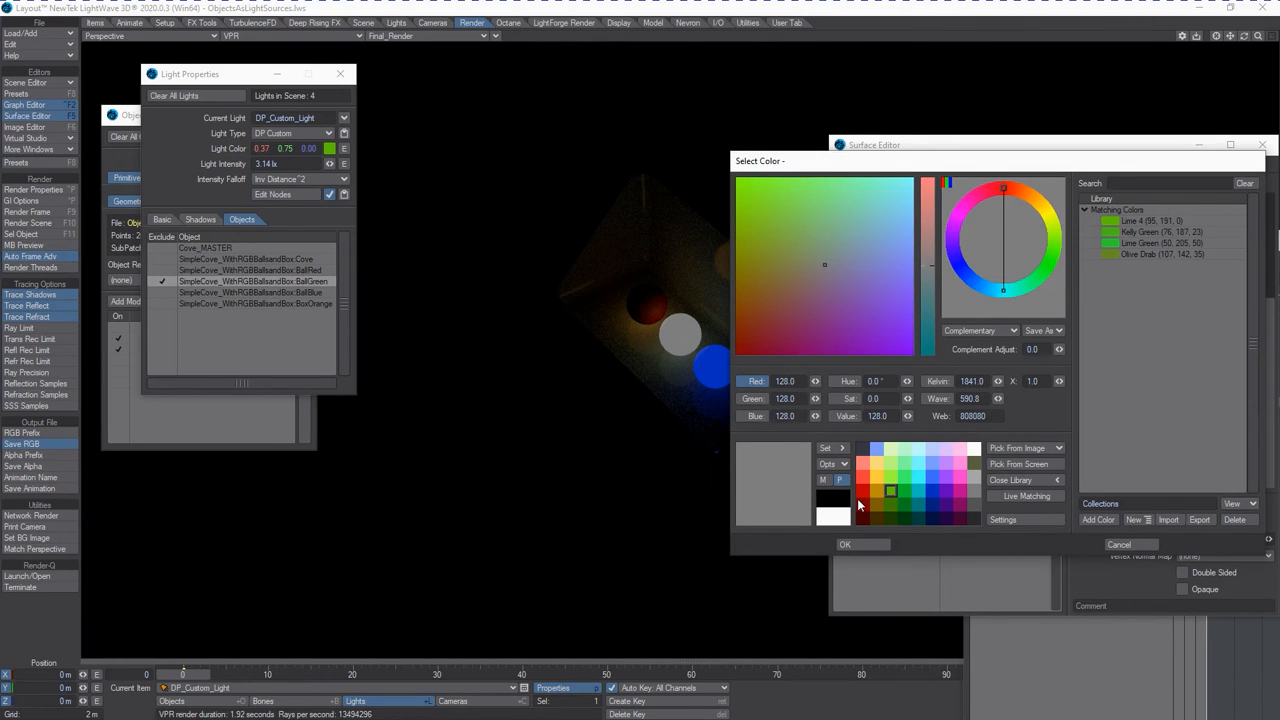
{"action": "left_click", "coordinate": [780, 474]}
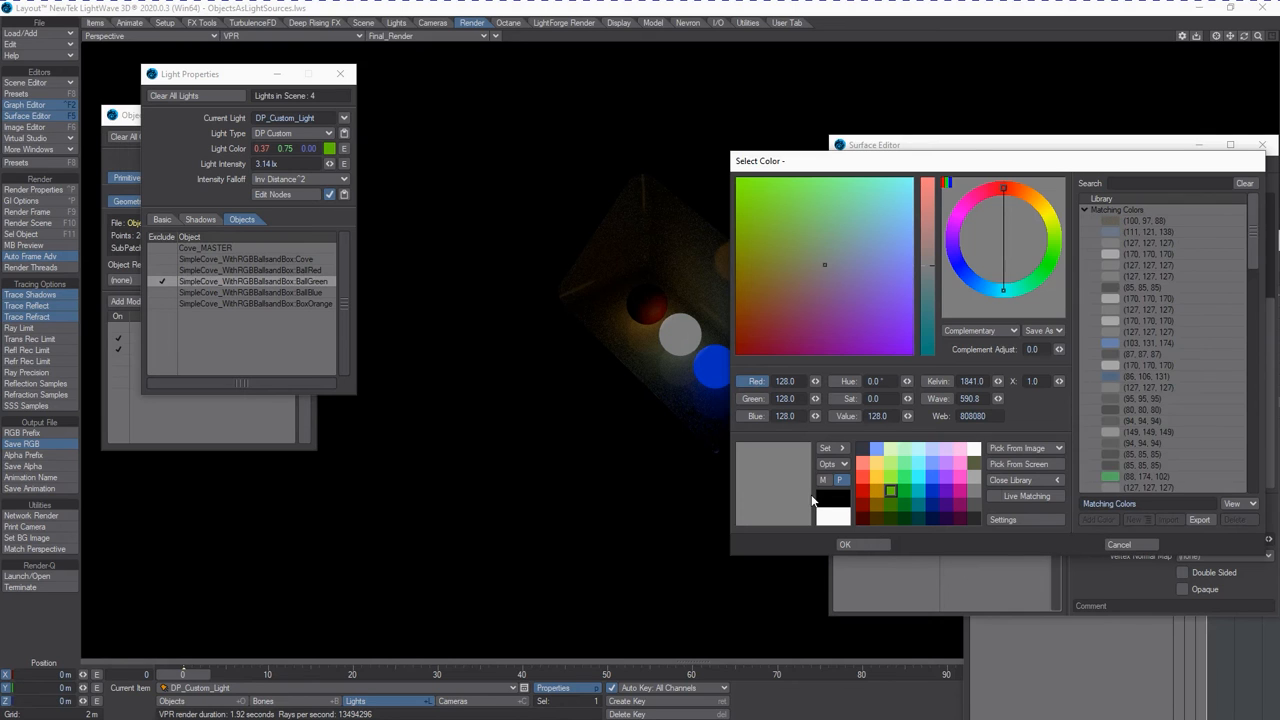
{"action": "left_click", "coordinate": [902, 499]}
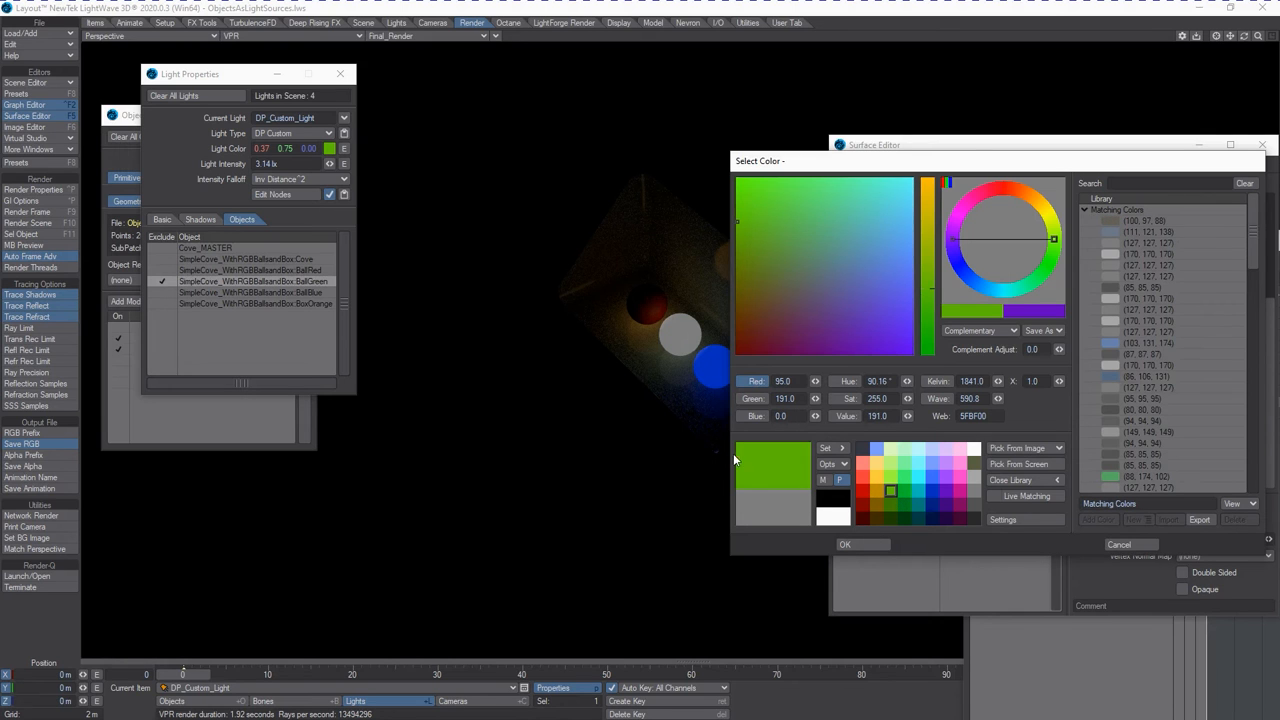
{"action": "left_click", "coordinate": [845, 544]}
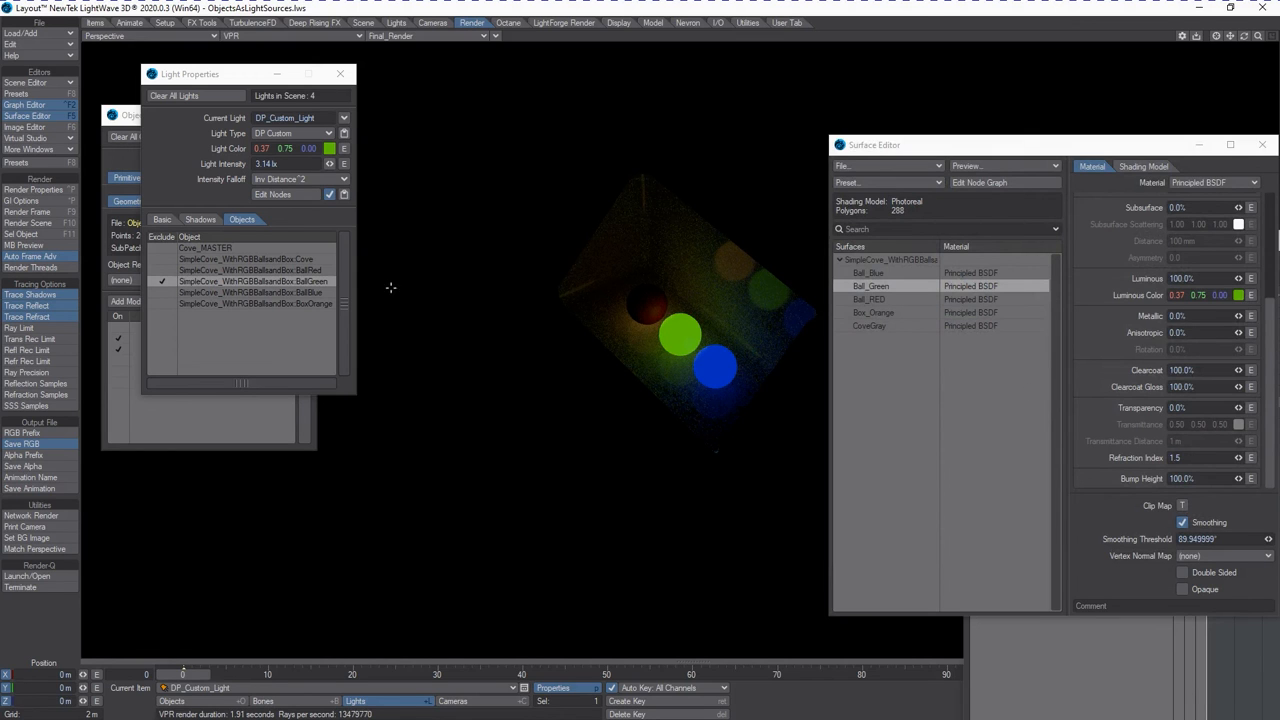
Try toggling the DP_Custom_Light's Get Emissive Material option.
{"action": "left_click", "coordinate": [161, 219]}
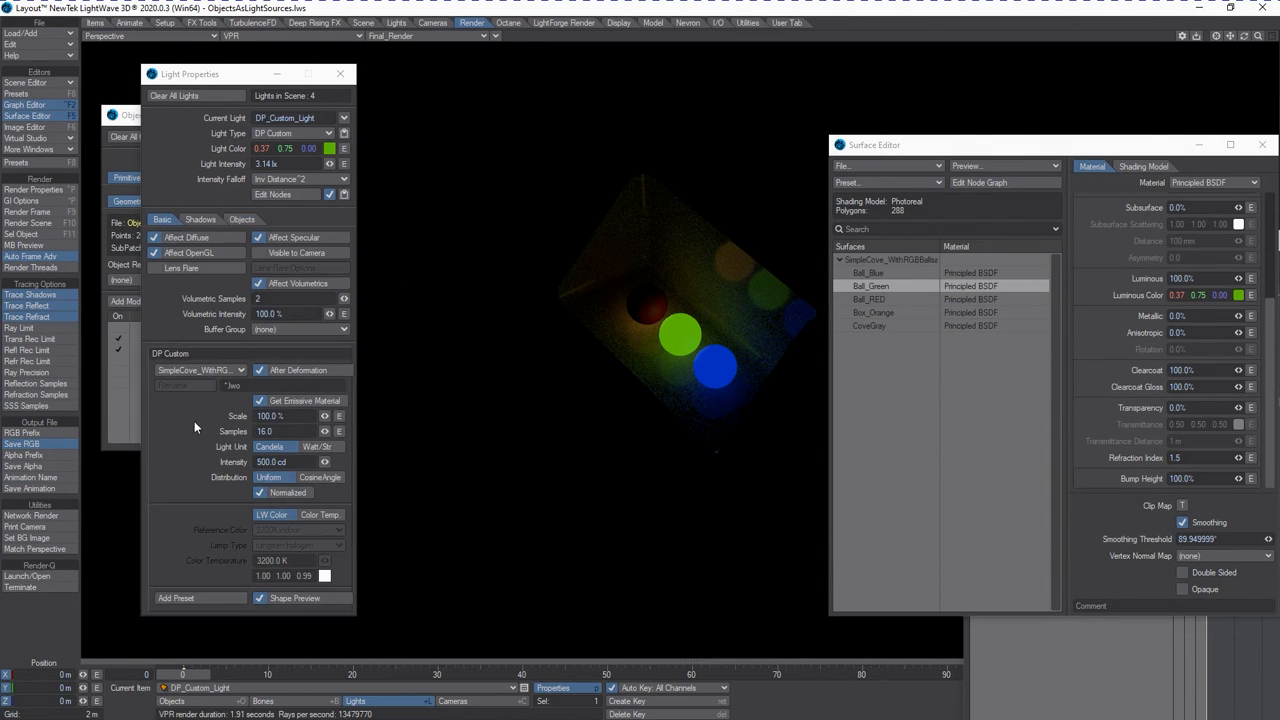
{"action": "left_click", "coordinate": [258, 403]}
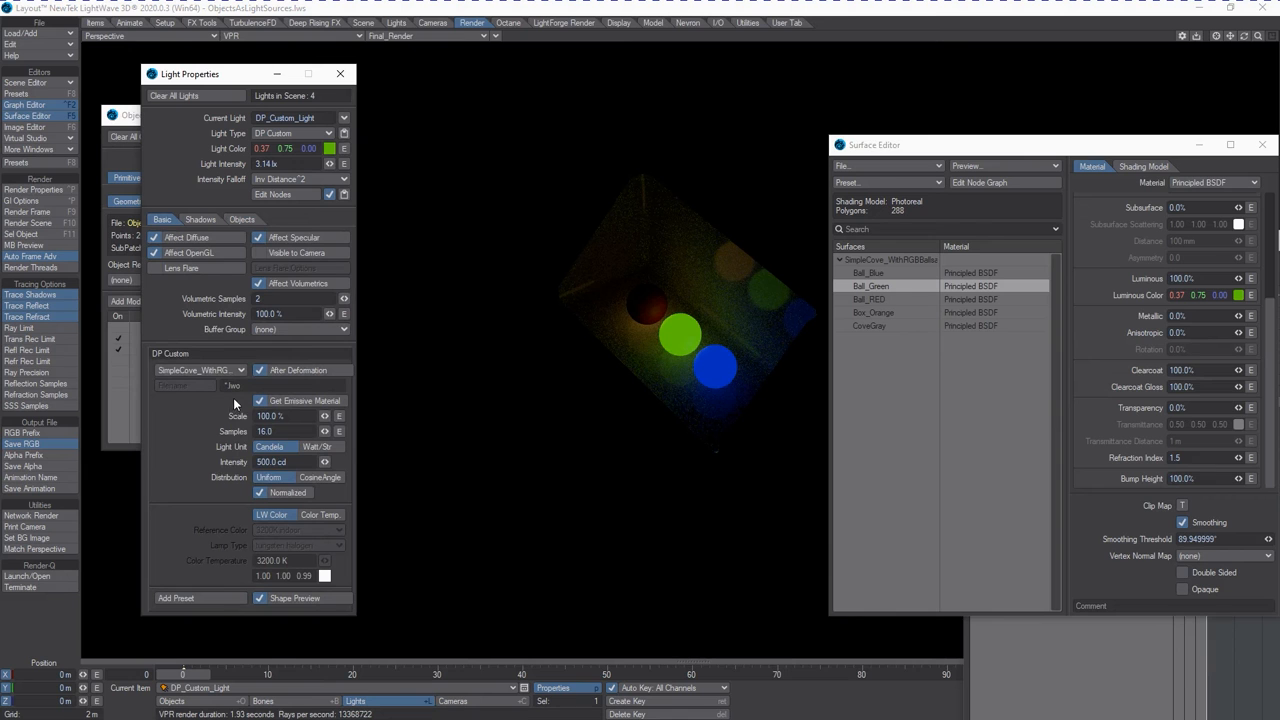
Change the DP_Custom_Light's color to purple, RGB 95, 0, 191.
{"action": "left_click", "coordinate": [330, 148]}
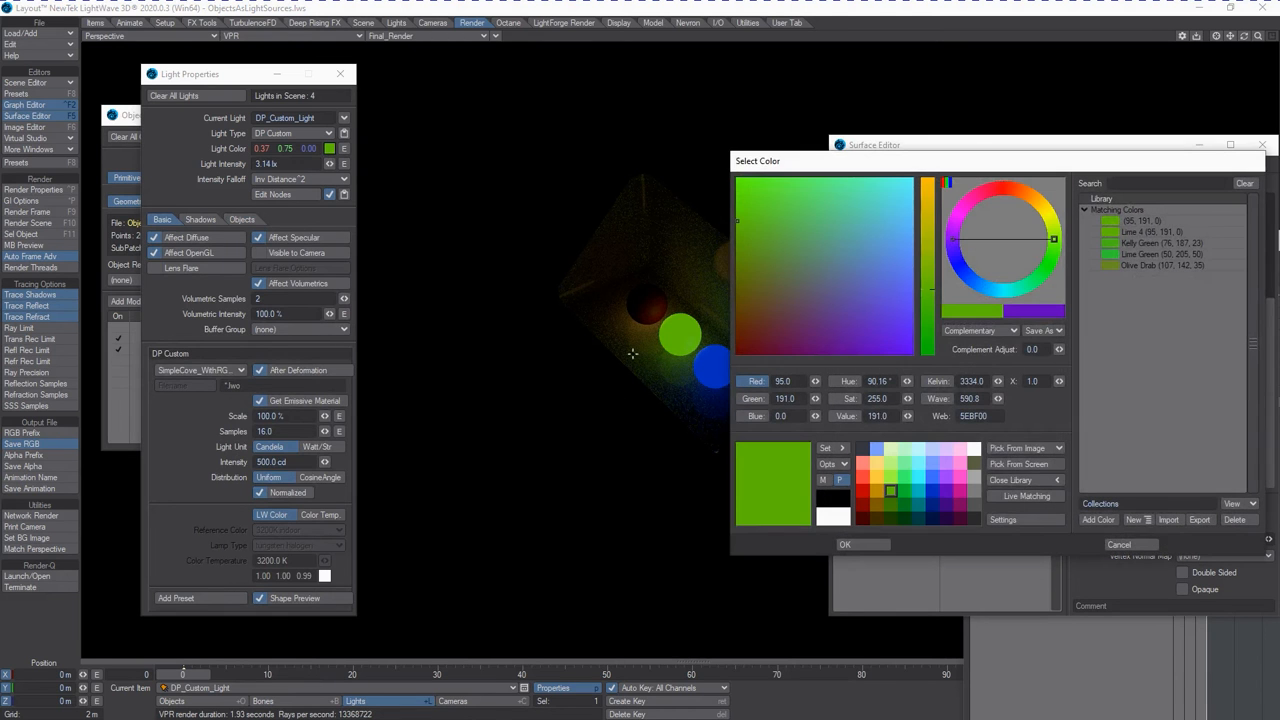
{"action": "left_click", "coordinate": [950, 492]}
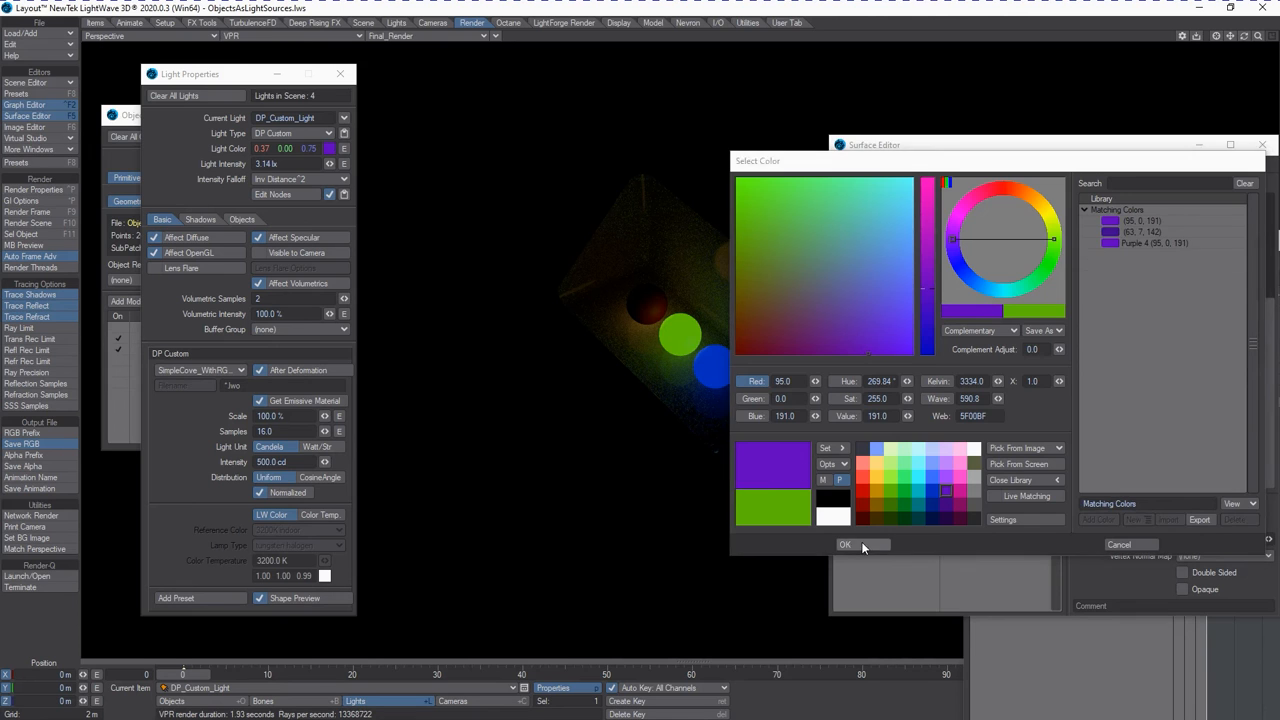
{"action": "left_click", "coordinate": [861, 543]}
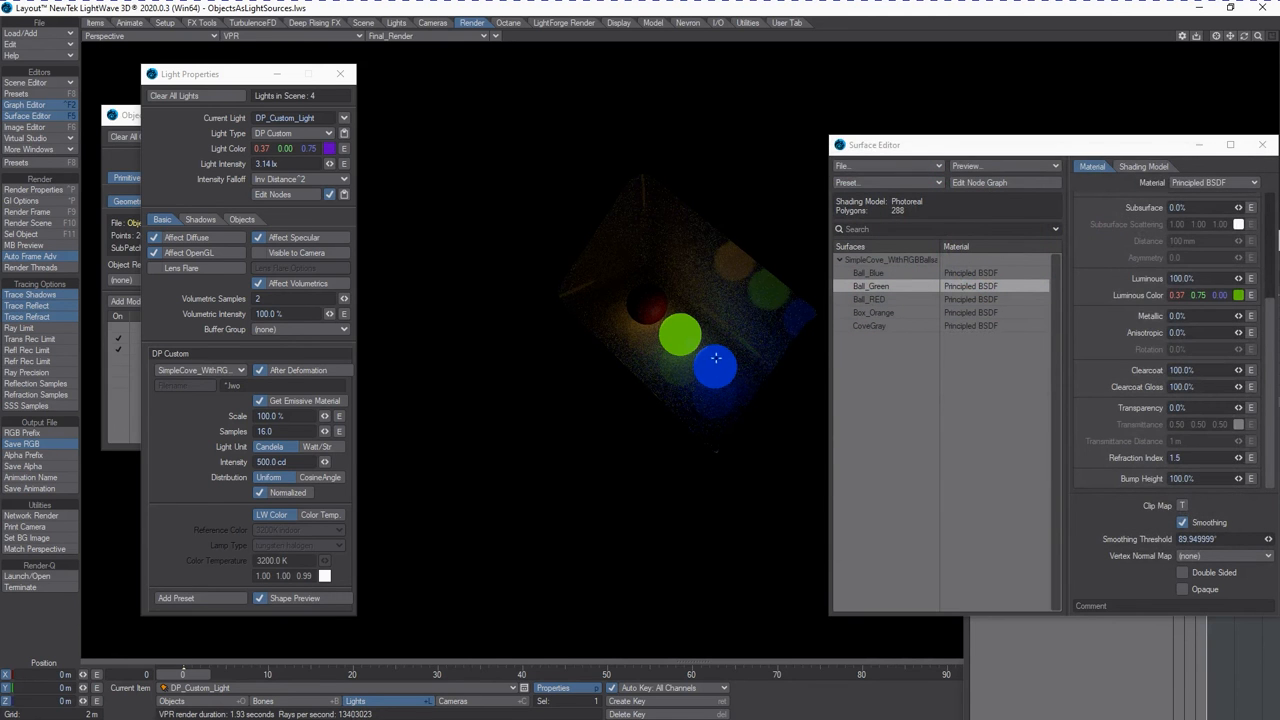
Turn off Get Emissive Material for the DP_Custom_Light and set its Light Intensity to 25 lx.
{"action": "left_click", "coordinate": [264, 402]}
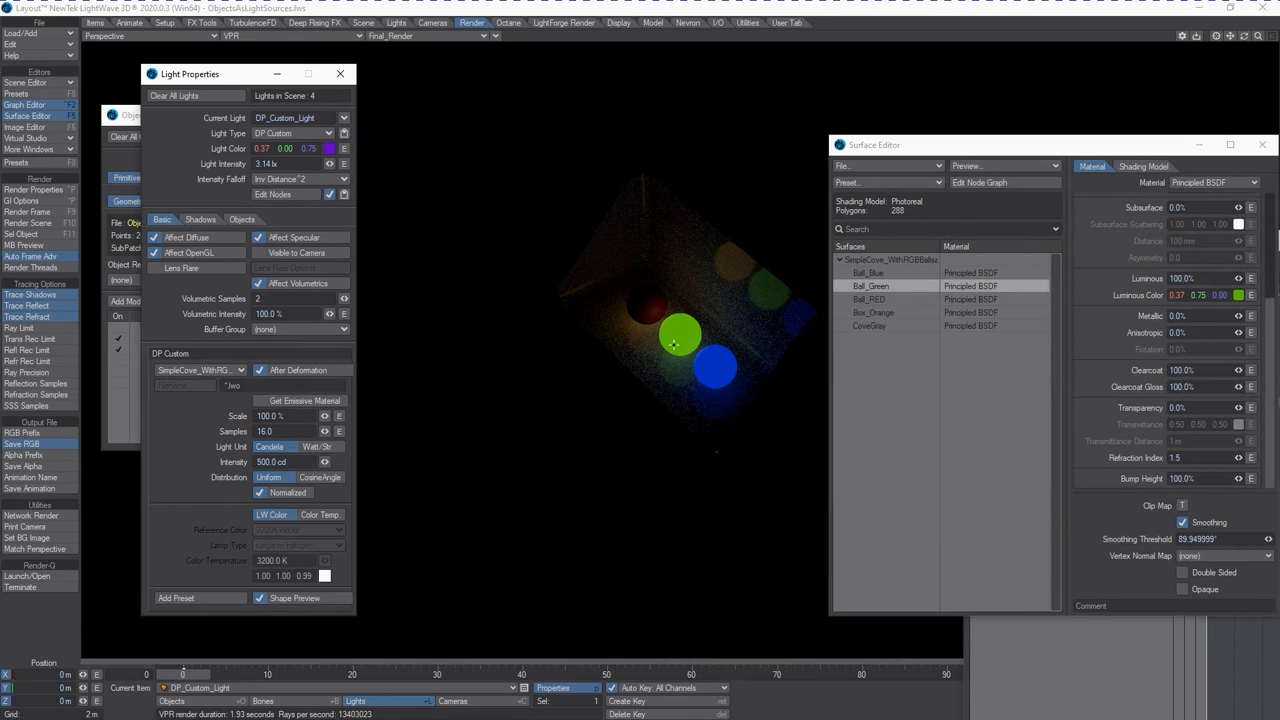
{"action": "left_click_drag", "start_coordinate": [331, 164], "coordinate": [329, 166]}
{"action": "left_click", "coordinate": [268, 164]}
{"action": "type", "text": "25"}
{"action": "key", "text": "Tab"}
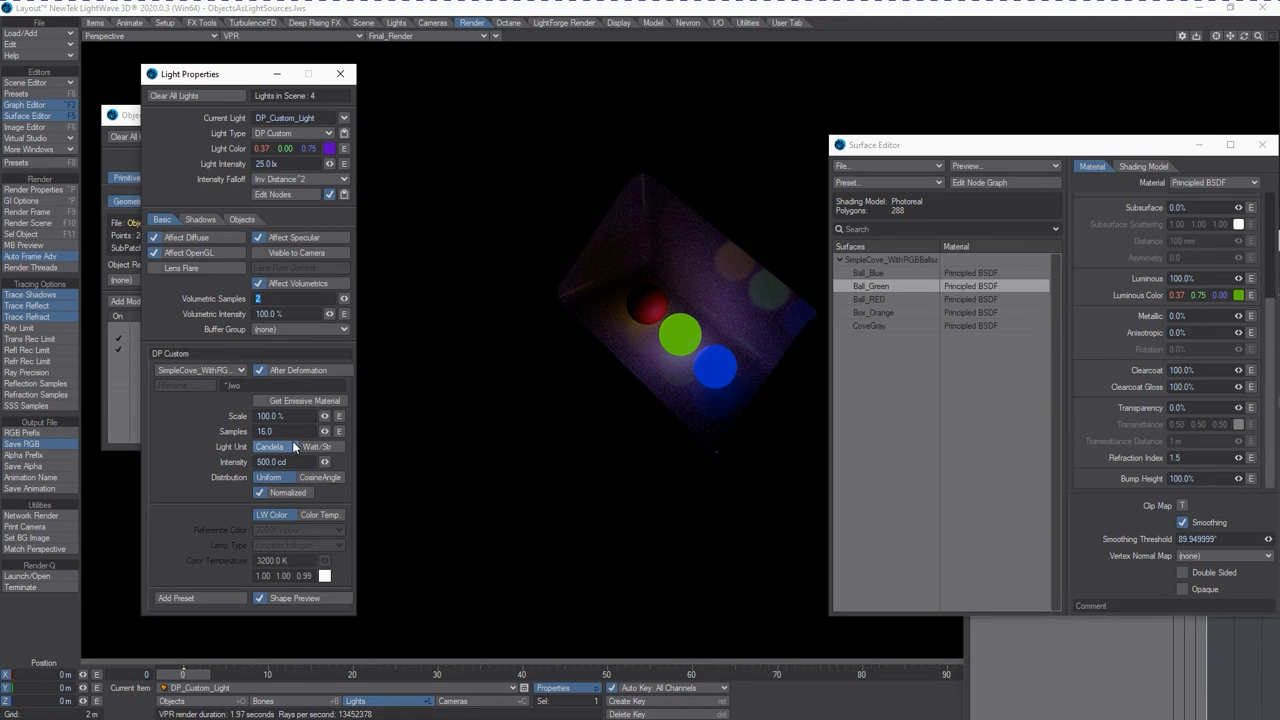
Turn Get Emissive Material back on for the DP_Custom_Light and set the Ball_Green surface's Luminous value to 150%.
{"action": "left_click", "coordinate": [264, 402]}
{"action": "left_click", "coordinate": [1182, 279]}
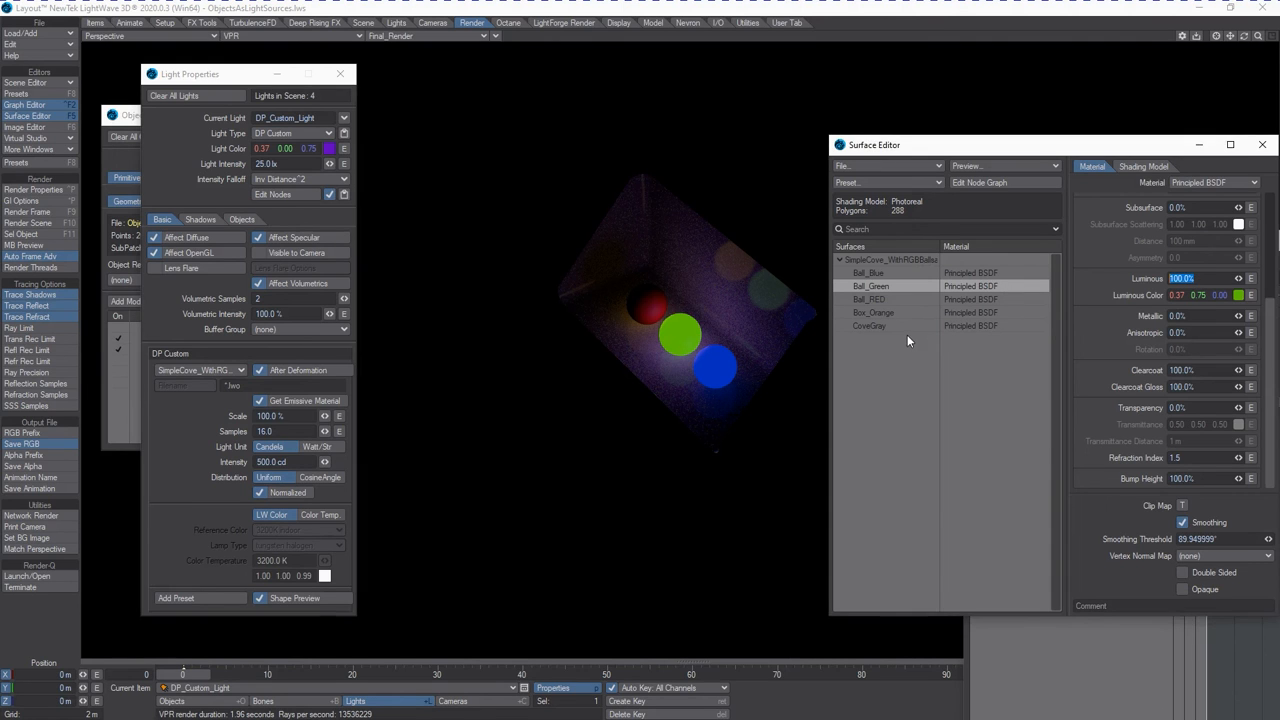
{"action": "type", "text": "1500%"}
{"action": "key", "text": "Return"}
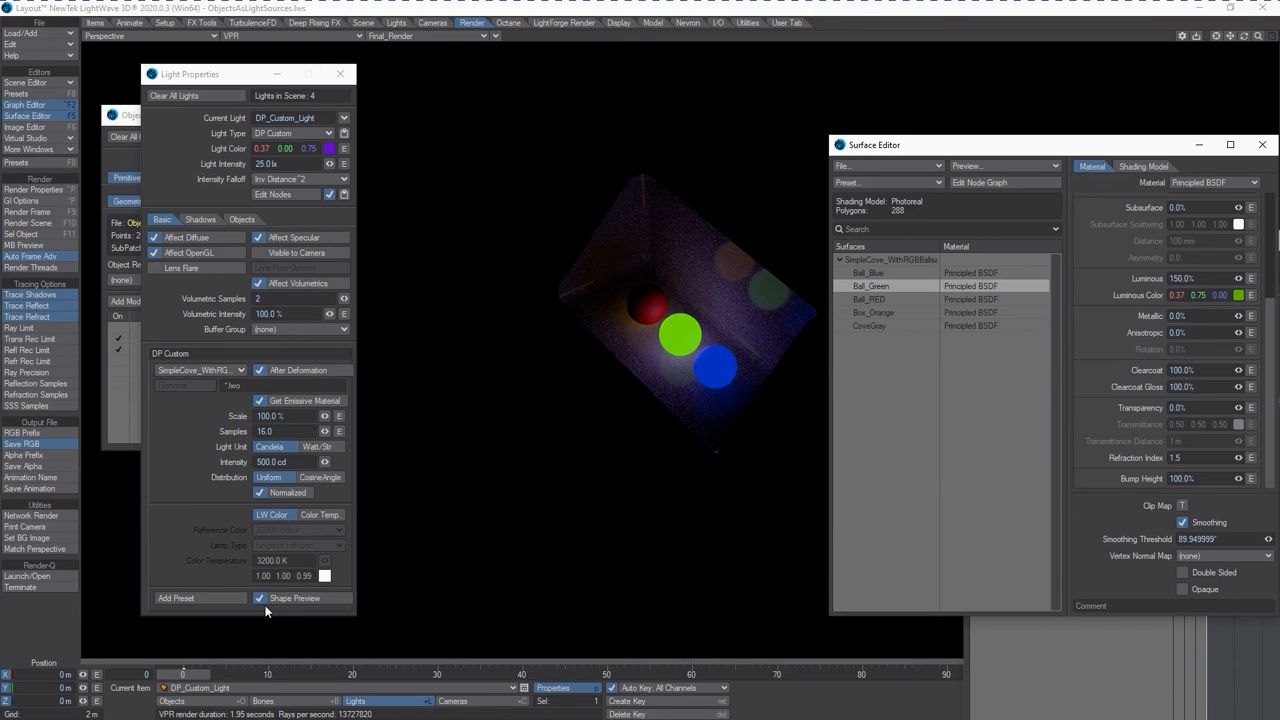
Set the DP_Custom_Light's Samples to 32.
{"action": "left_click", "coordinate": [275, 431]}
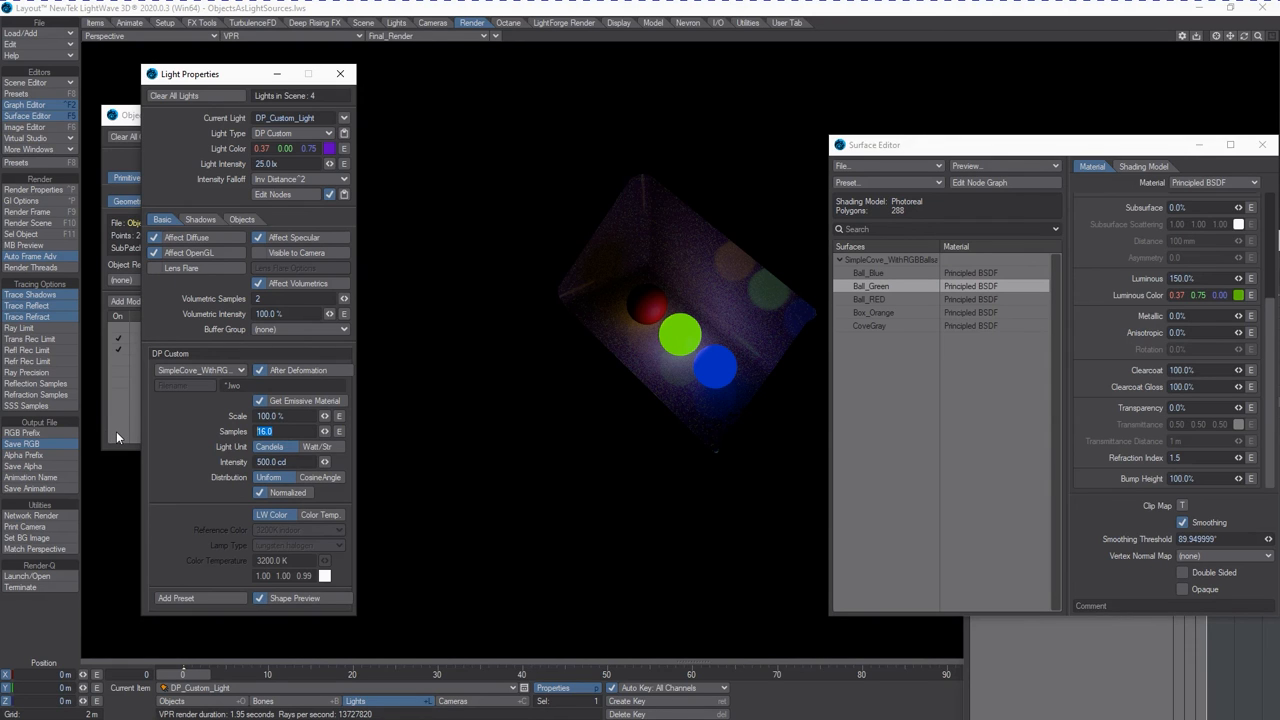
{"action": "type", "text": "32"}
{"action": "key", "text": "Tab"}
Switch the DP_Custom_Light's Light Unit to Watt/Str and set its Intensity to 150 w/str.
{"action": "left_click", "coordinate": [327, 449]}
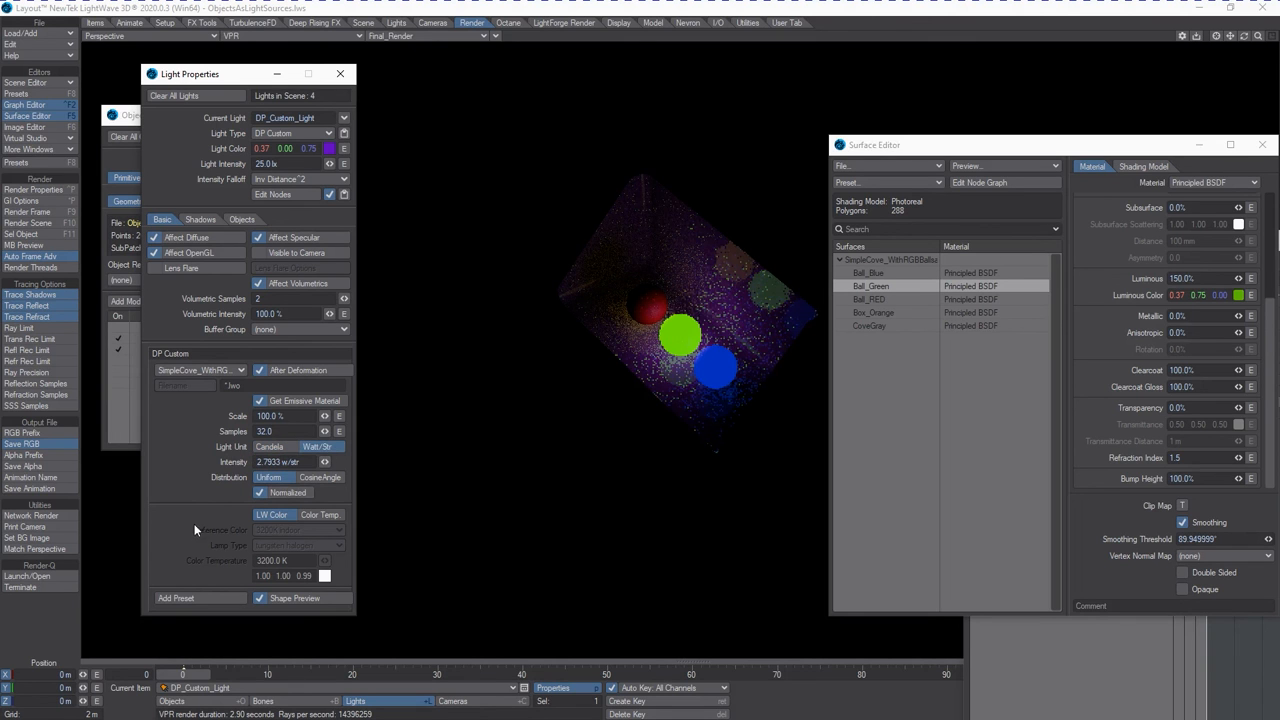
{"action": "left_click_drag", "start_coordinate": [304, 463], "coordinate": [238, 462]}
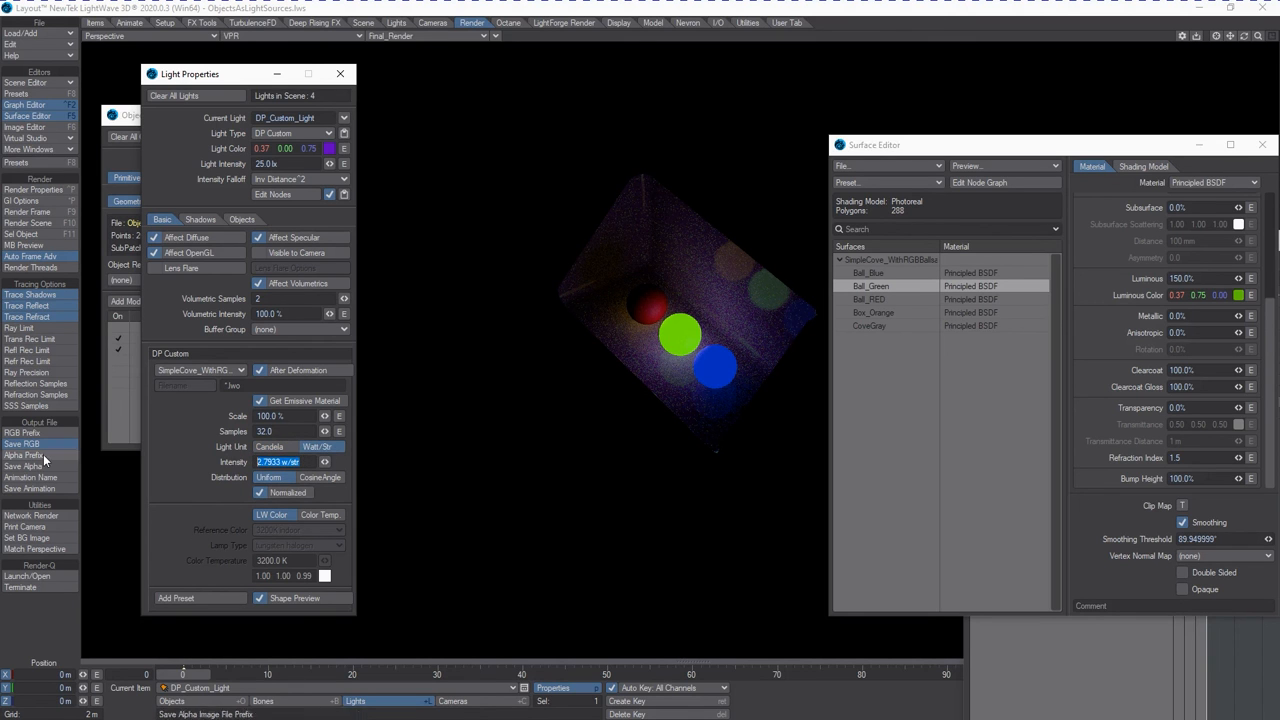
{"action": "type", "text": "150"}
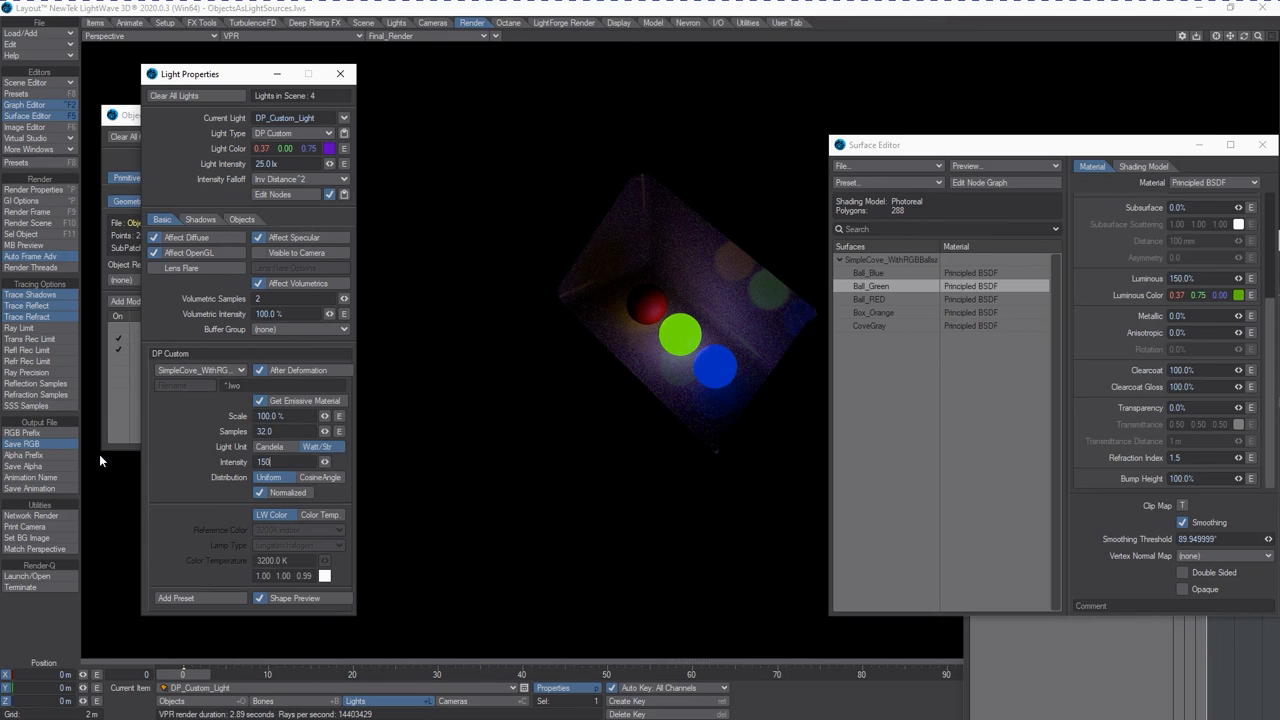
{"action": "key", "text": "Return"}
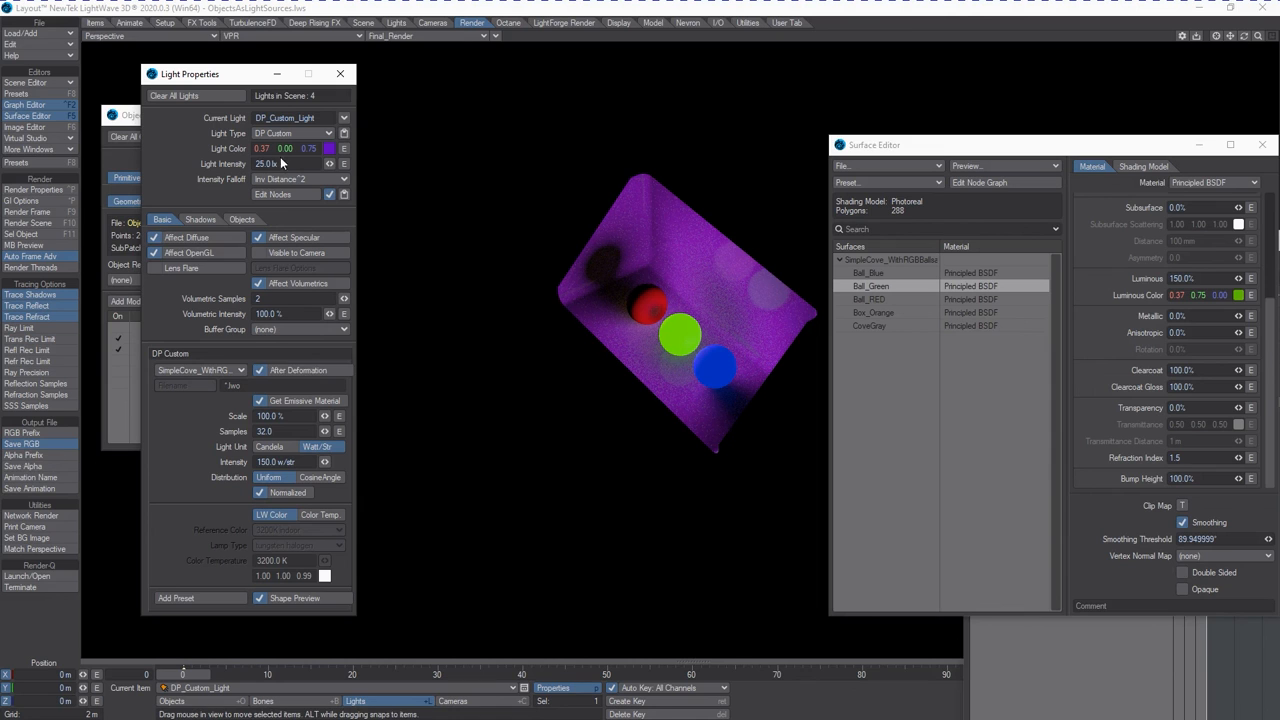
Turn on Cast Shadows for the DP_Custom_Light and set its Shadow Color to blue, RGB 62, 111, 255.
{"action": "left_click", "coordinate": [244, 219]}
{"action": "left_click", "coordinate": [198, 219]}
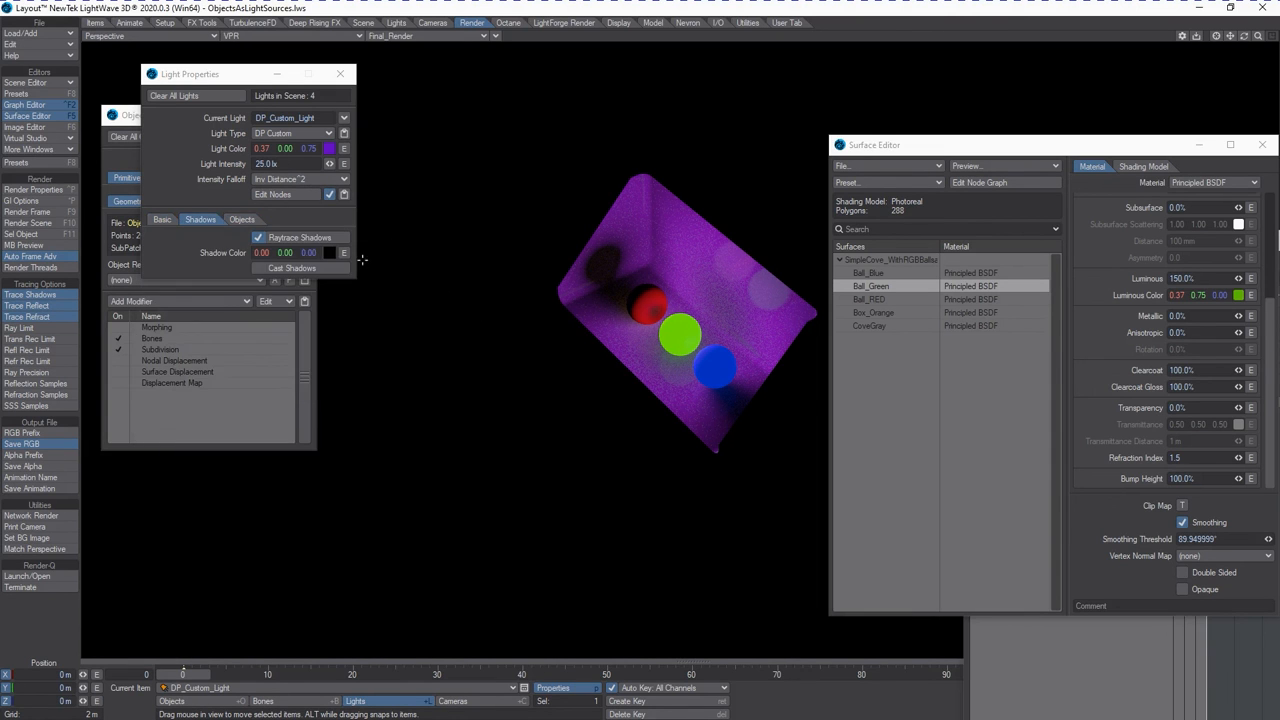
{"action": "left_click", "coordinate": [260, 268]}
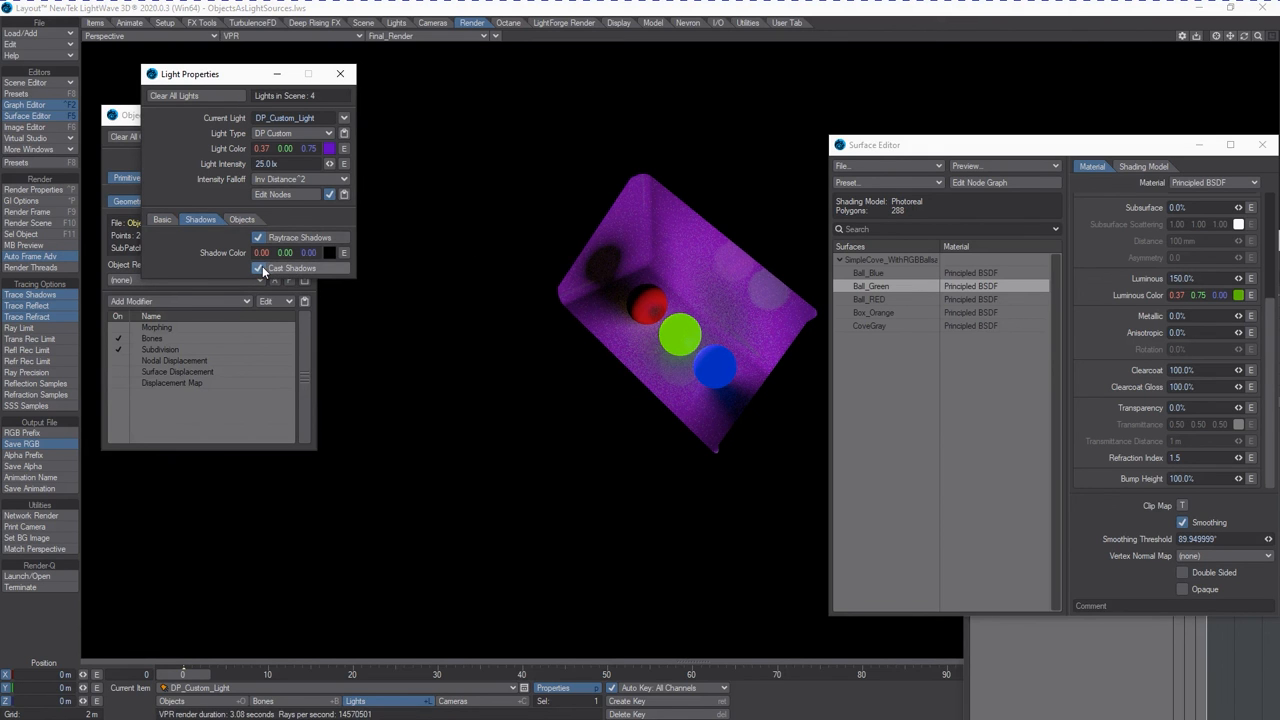
{"action": "left_click", "coordinate": [328, 252]}
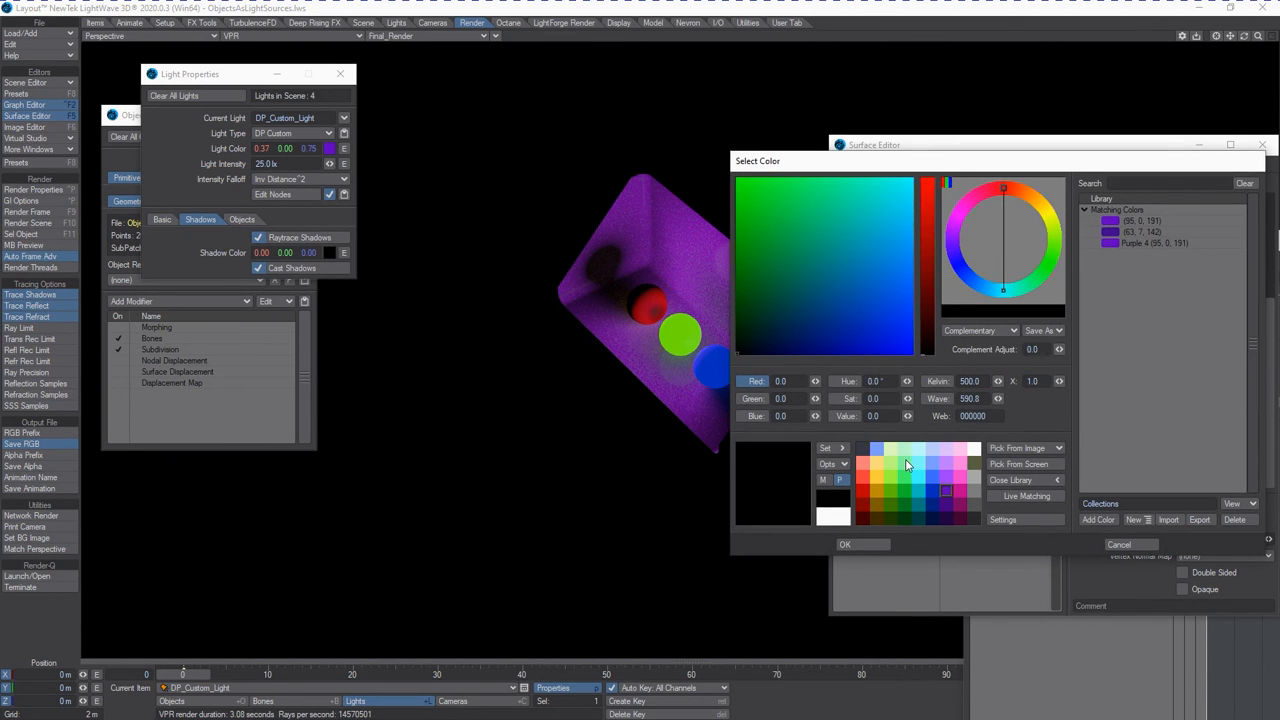
{"action": "left_click", "coordinate": [932, 477]}
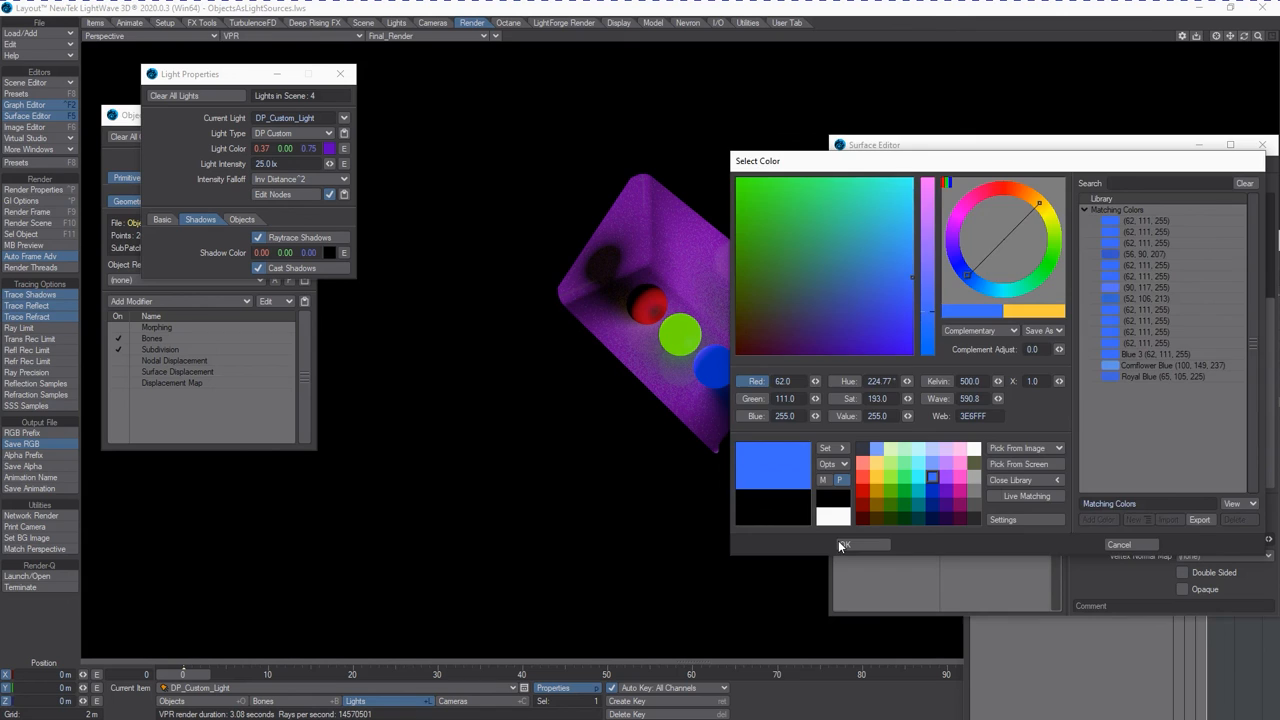
{"action": "left_click", "coordinate": [842, 545]}
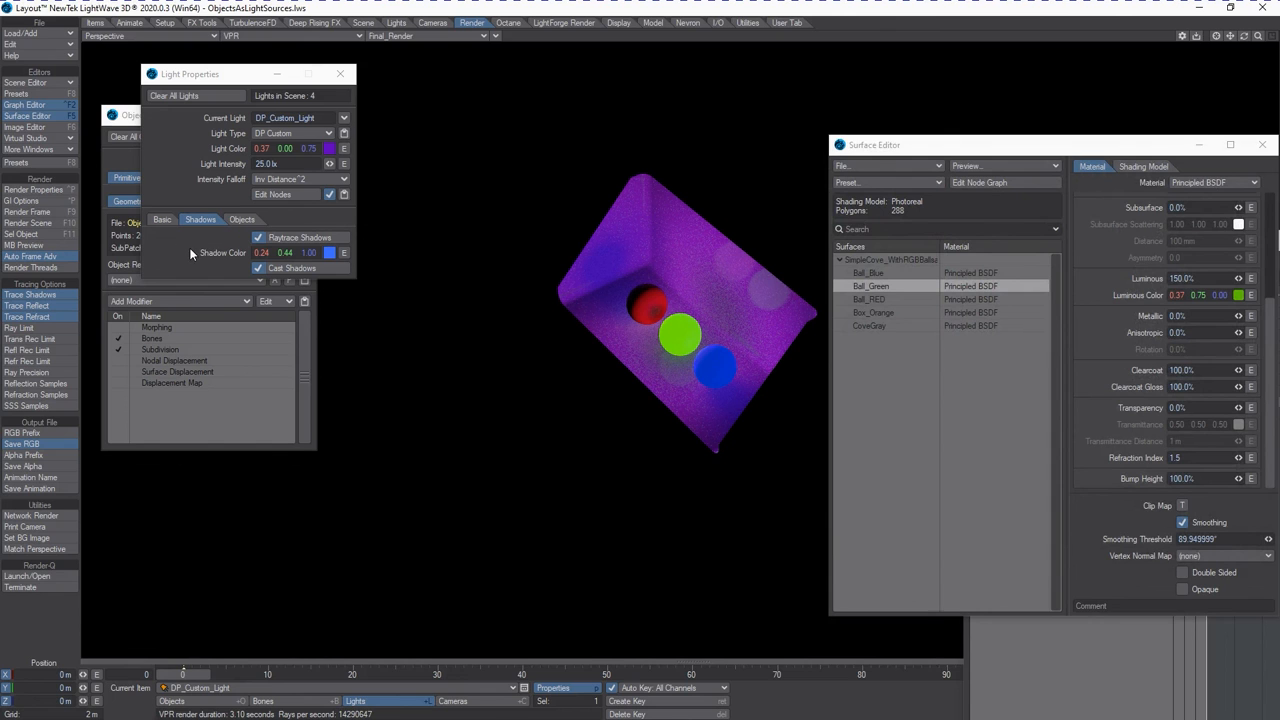
Move the Light Properties window down to uncover the Object Properties window.
{"action": "left_click_drag", "start_coordinate": [215, 76], "coordinate": [161, 454]}
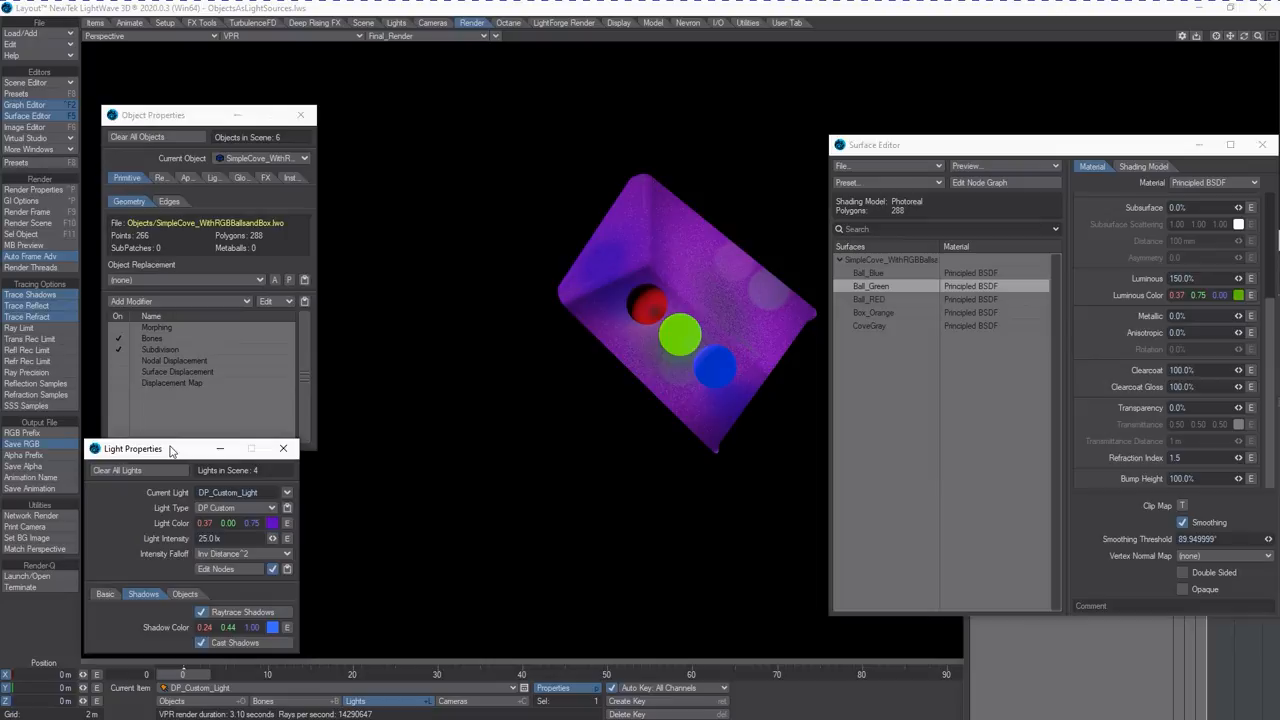